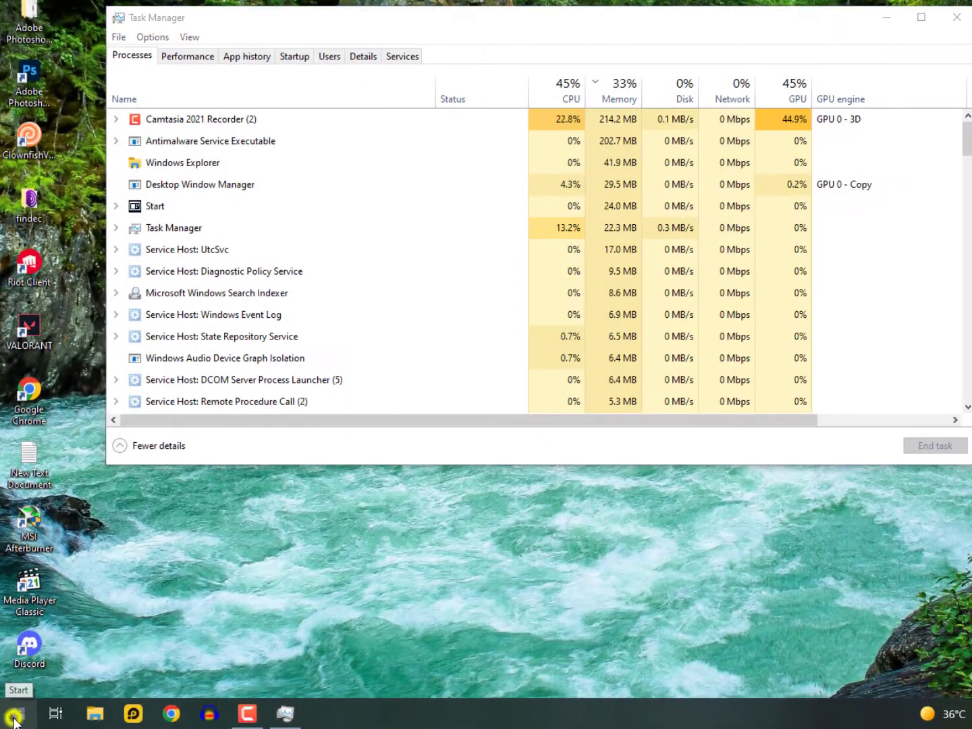
Step: Open Task Manager and show the list of programs that launch at startup
right_click(13, 718)
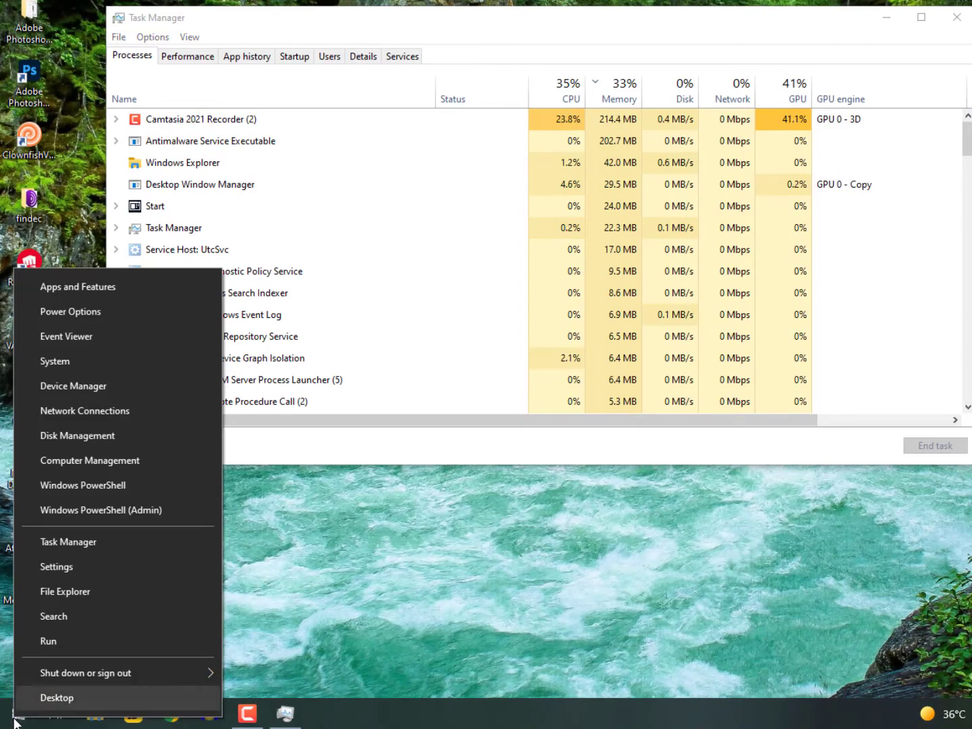
left_click(117, 547)
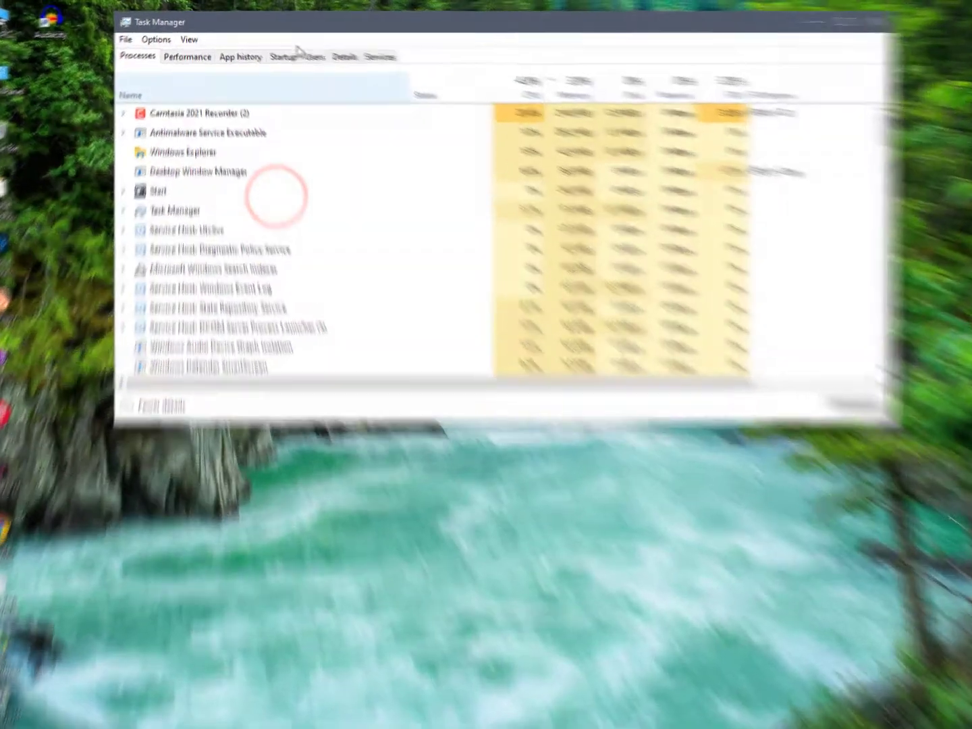
left_click(229, 95)
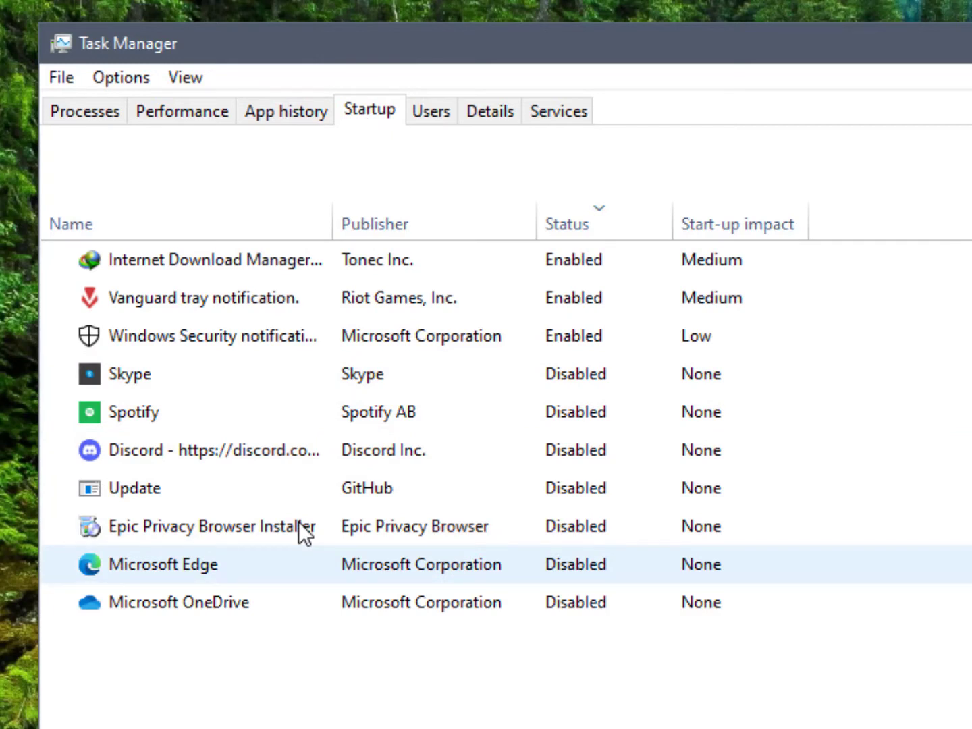
Step: Review the startup programs with their publisher, status and start-up impact
left_click(291, 572)
left_click(309, 611)
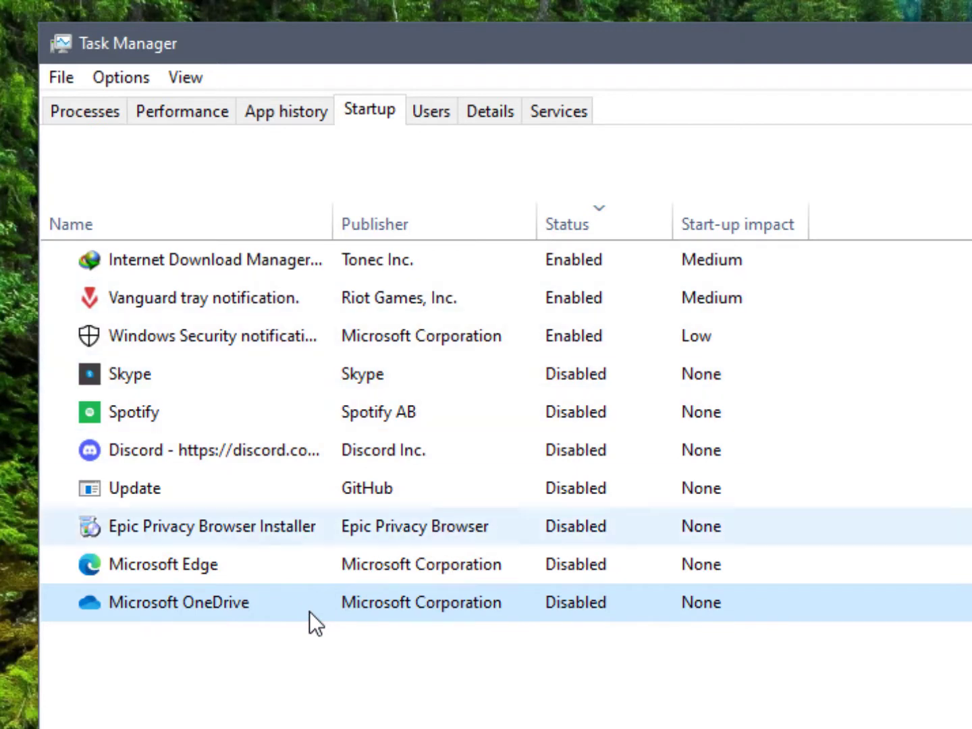
left_click(340, 499)
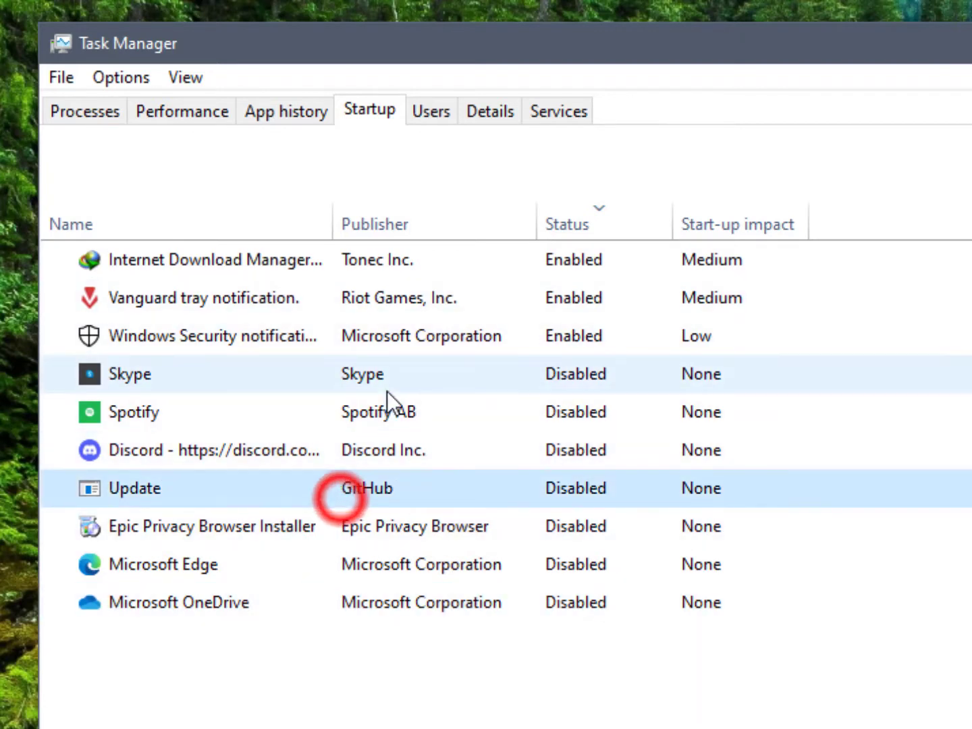
left_click(408, 339)
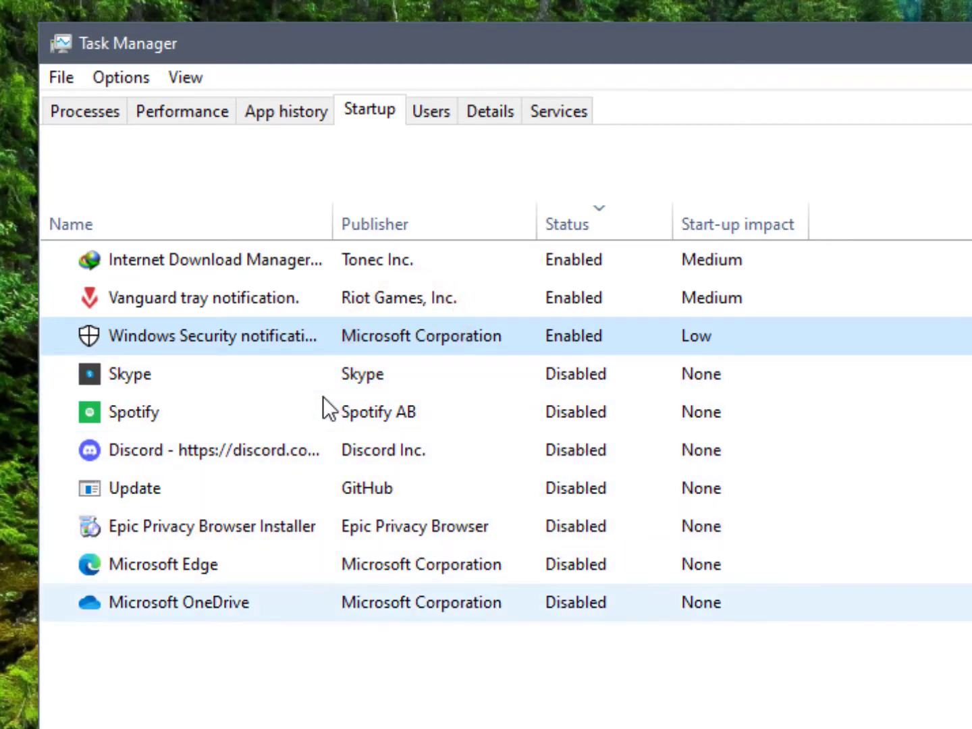
left_click(173, 449)
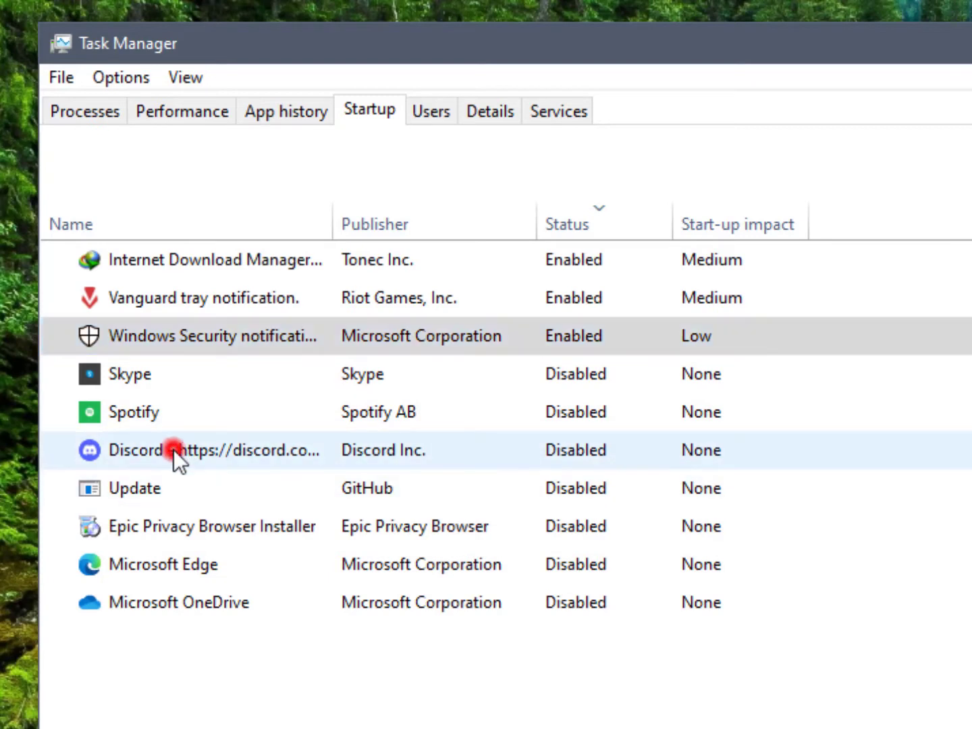
left_click(345, 446)
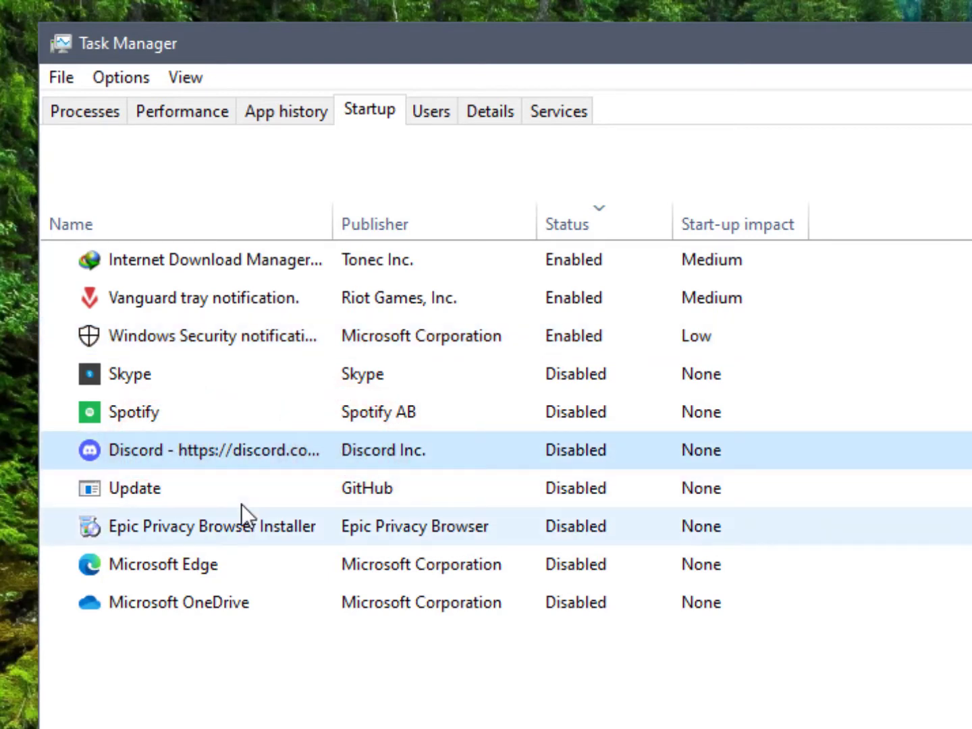
left_click(311, 718)
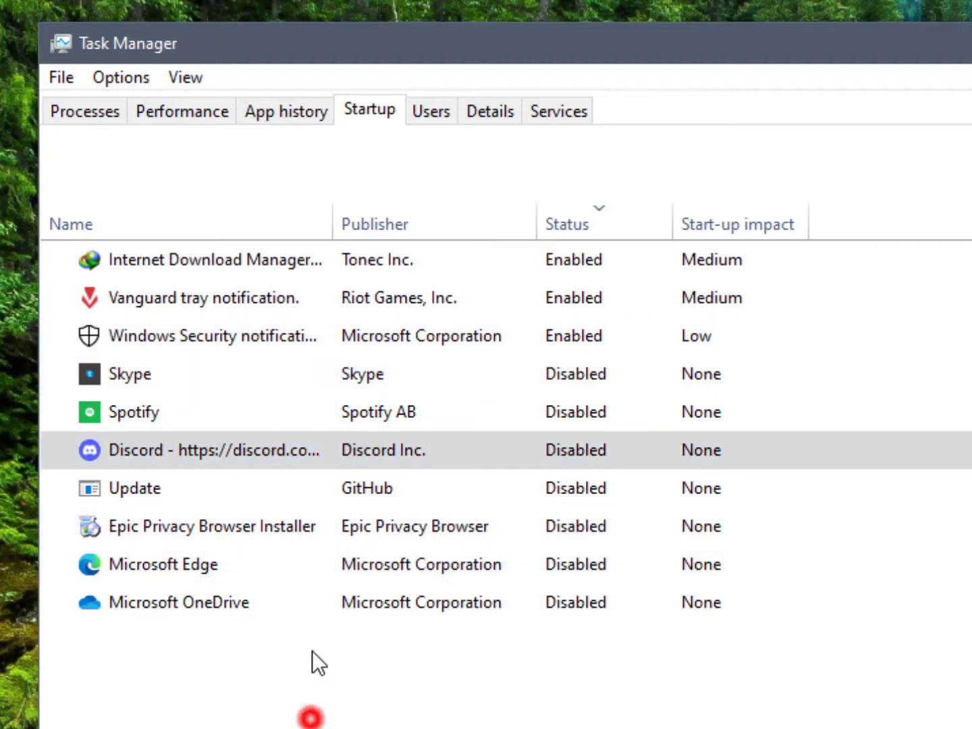
left_click(186, 694)
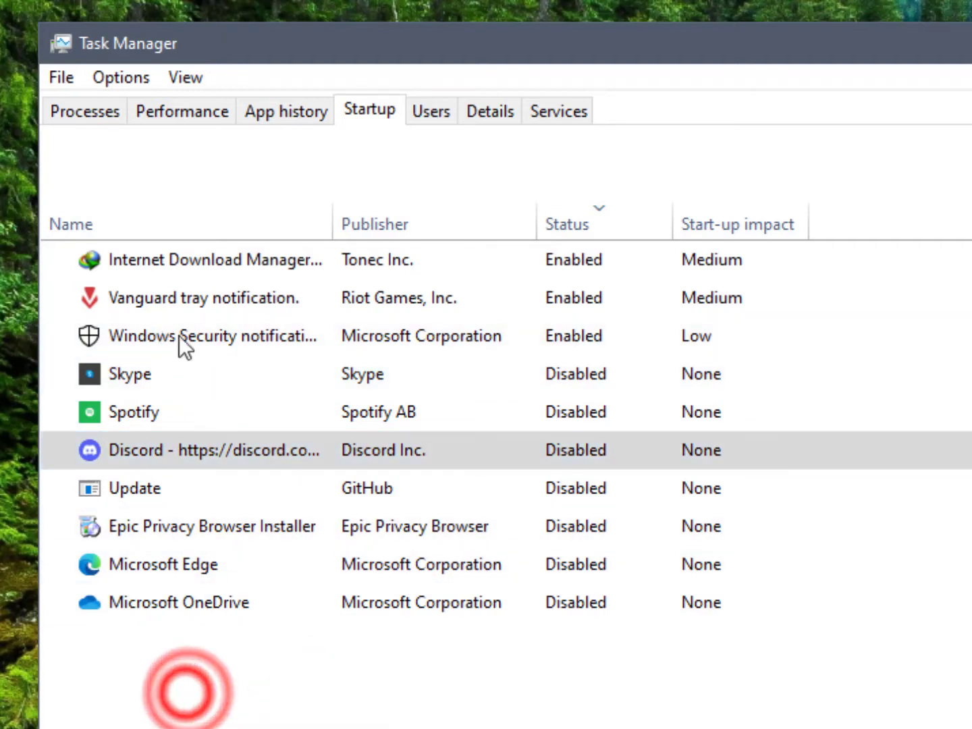
left_click(210, 294)
left_click(232, 493)
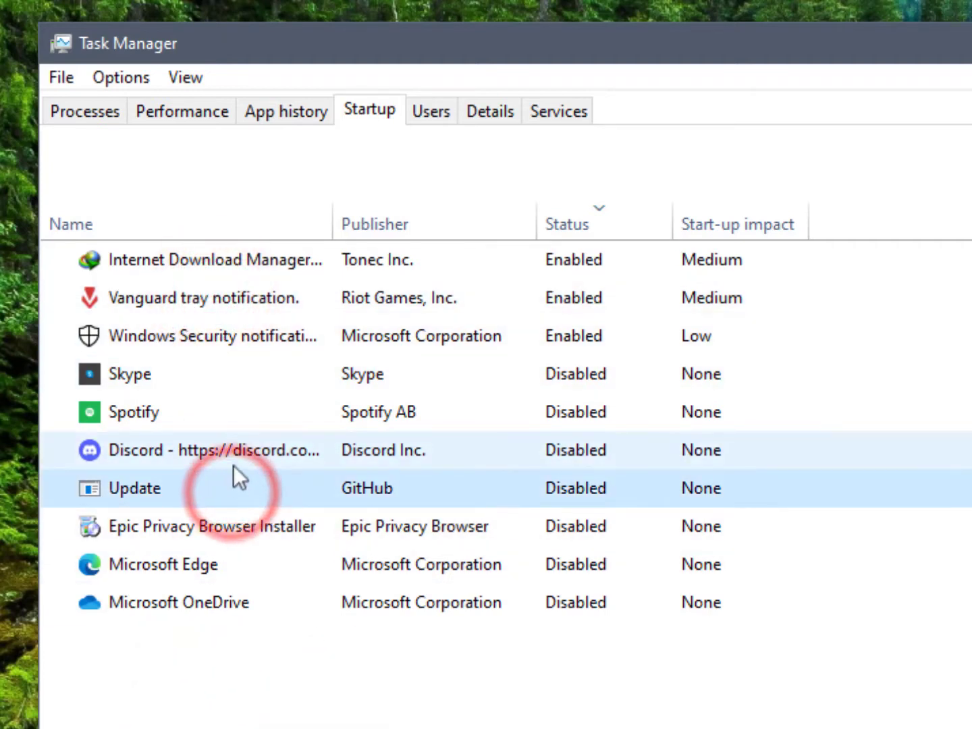
left_click(243, 300)
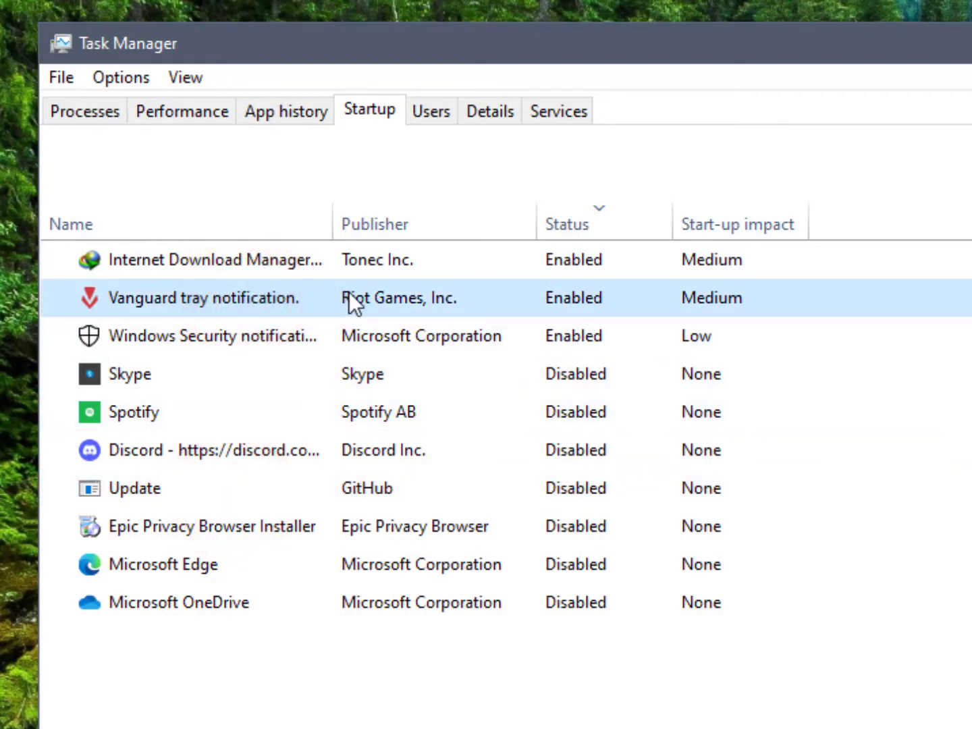
Step: Examine the enabled startup entries: Internet Download Manager, Vanguard tray notification and Windows Security notification
left_click(259, 268)
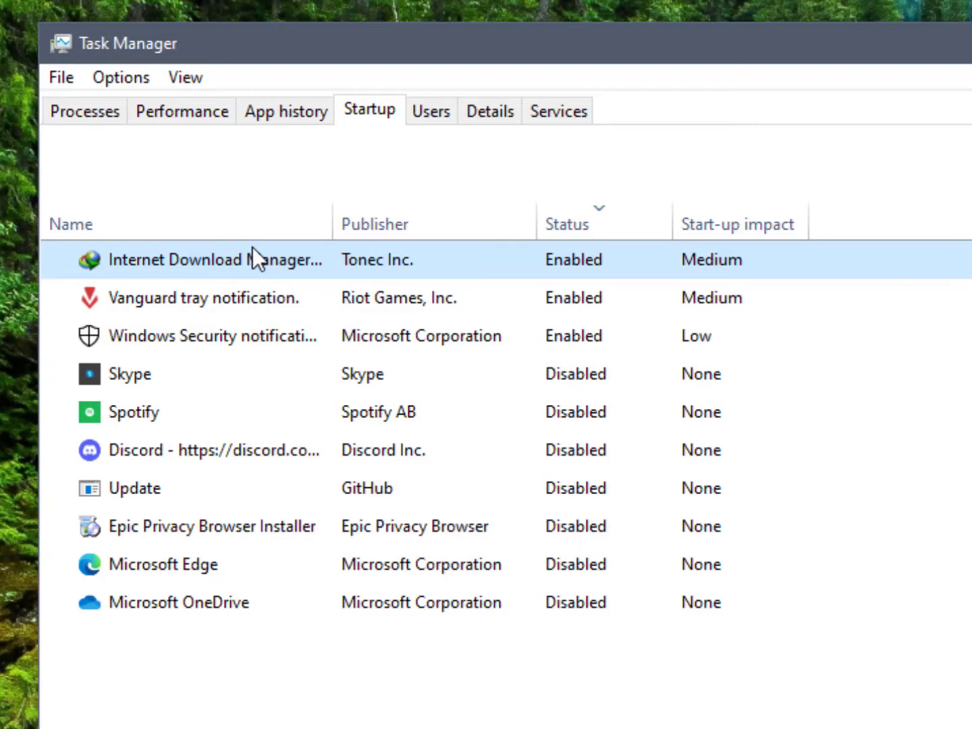
left_click(252, 248)
left_click(390, 255)
left_click(262, 302)
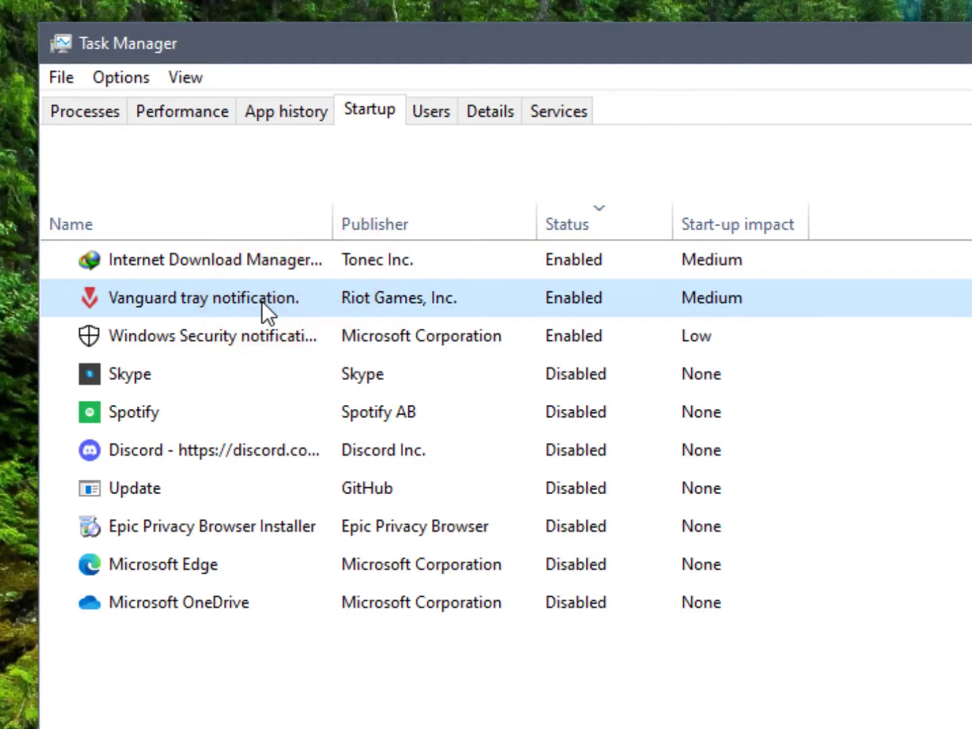
left_click(302, 306)
left_click(264, 326)
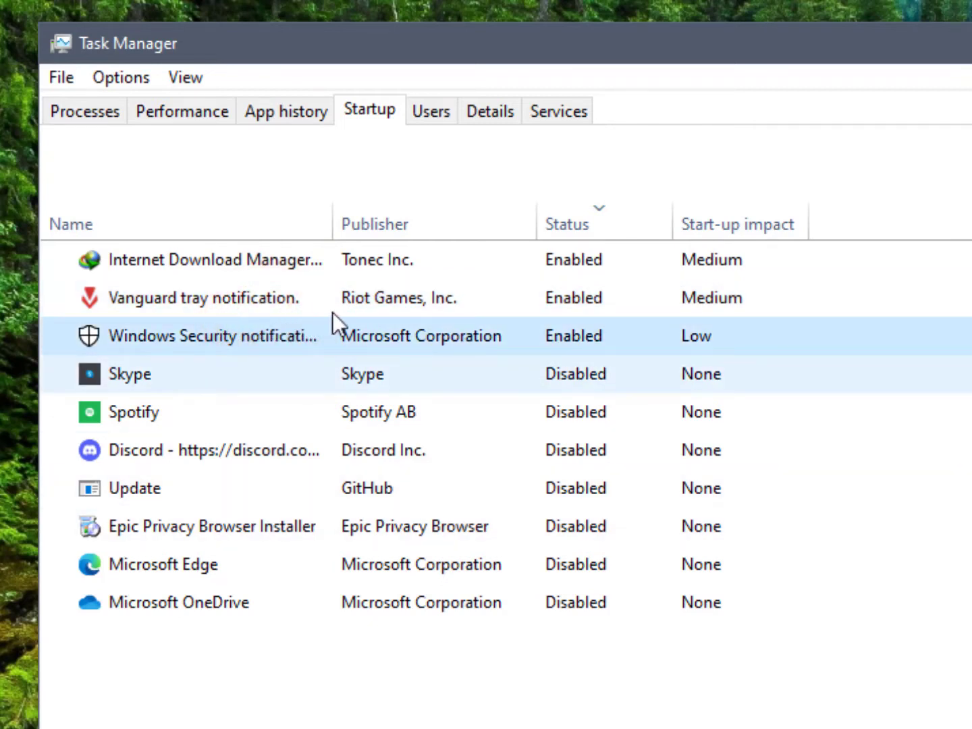
left_click(332, 311)
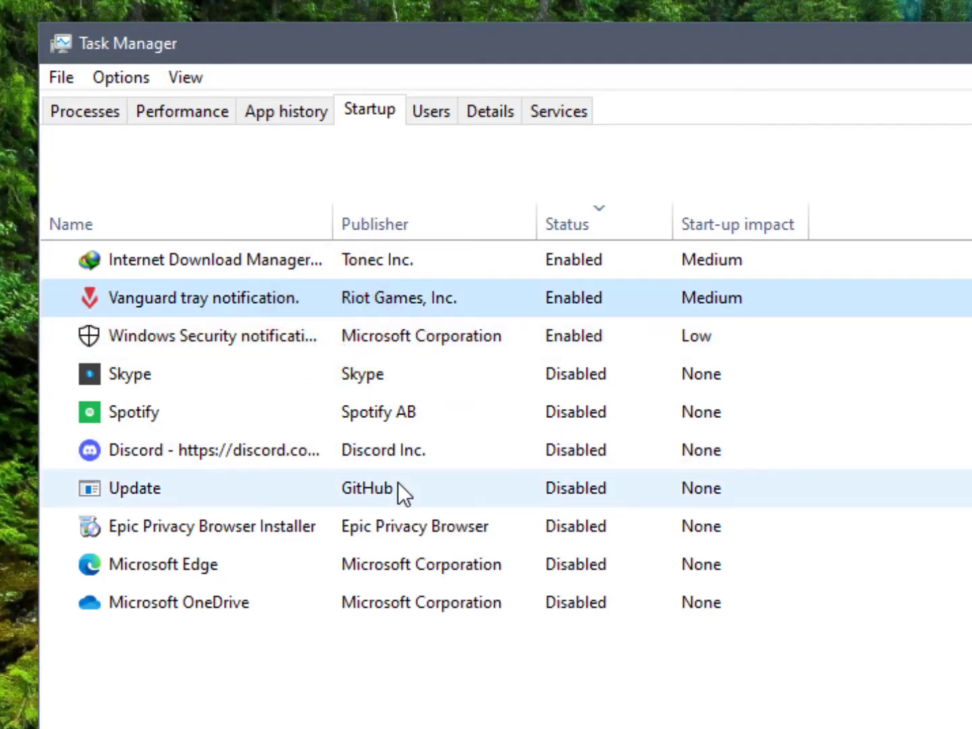
Step: Examine the disabled startup entries from Microsoft OneDrive and Microsoft Edge up to Epic Privacy Browser Installer, Update and Discord
left_click(387, 672)
left_click(328, 696)
left_click(280, 601)
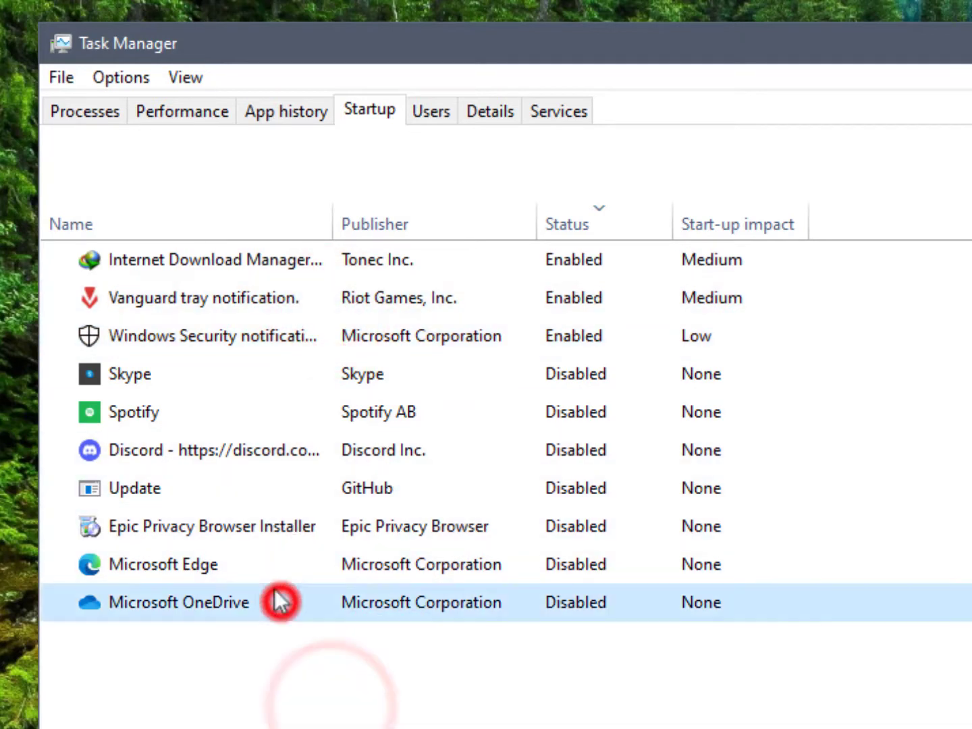
left_click(259, 565)
left_click(261, 618)
left_click(241, 567)
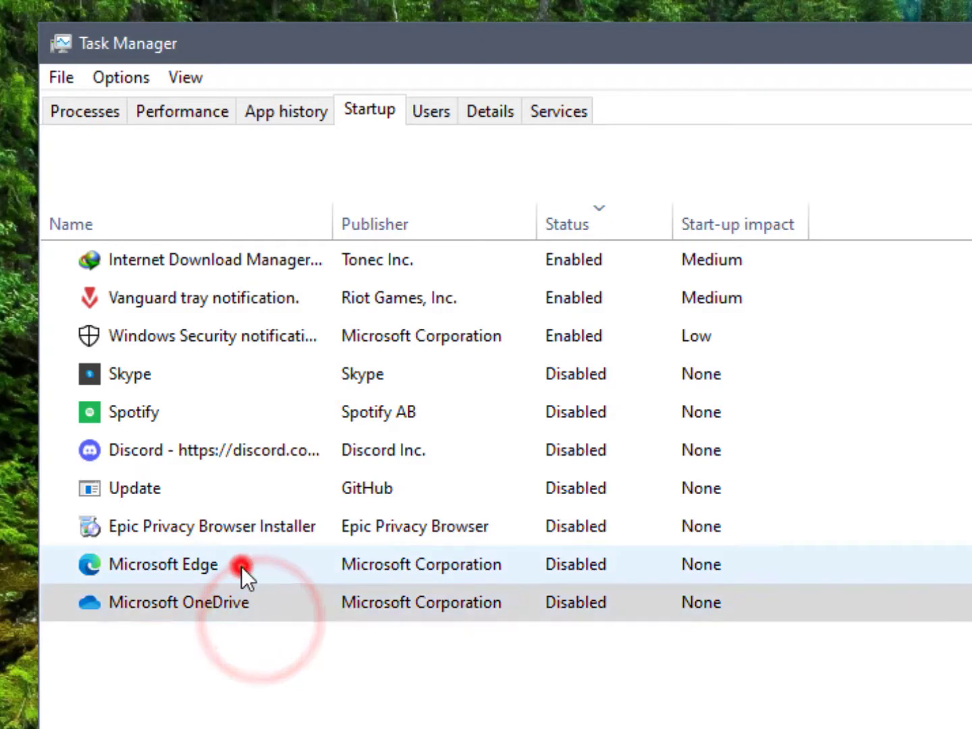
left_click(227, 531)
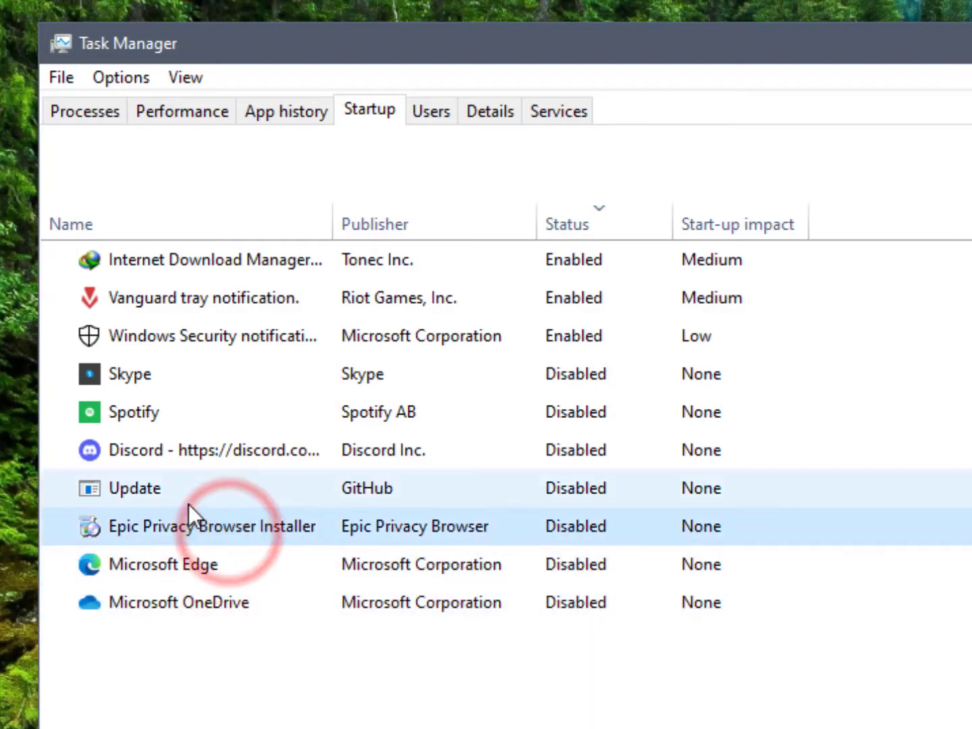
left_click(195, 481)
left_click(199, 466)
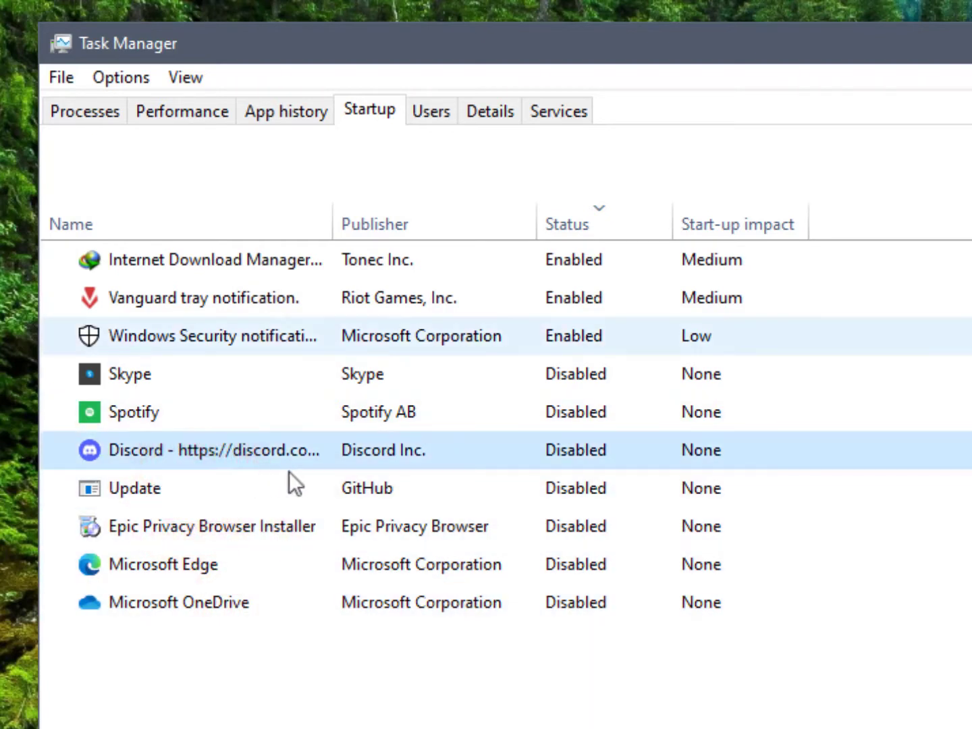
Step: Check the enable or disable option for several startup entries, including Update and Windows Security notification, without applying it
right_click(321, 479)
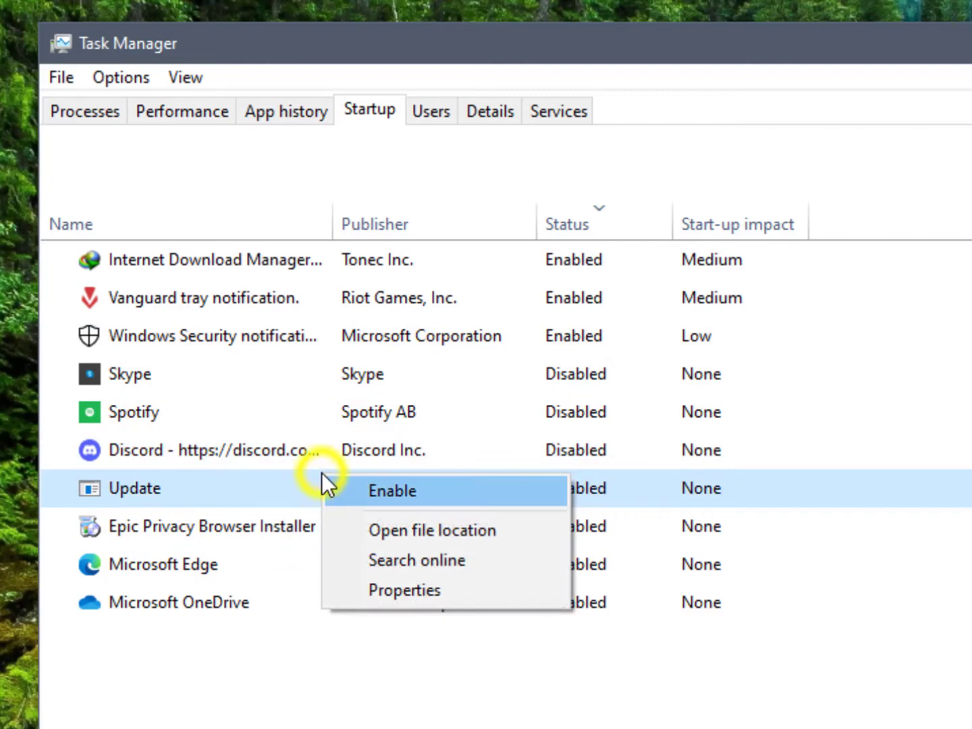
right_click(259, 506)
right_click(209, 569)
right_click(242, 336)
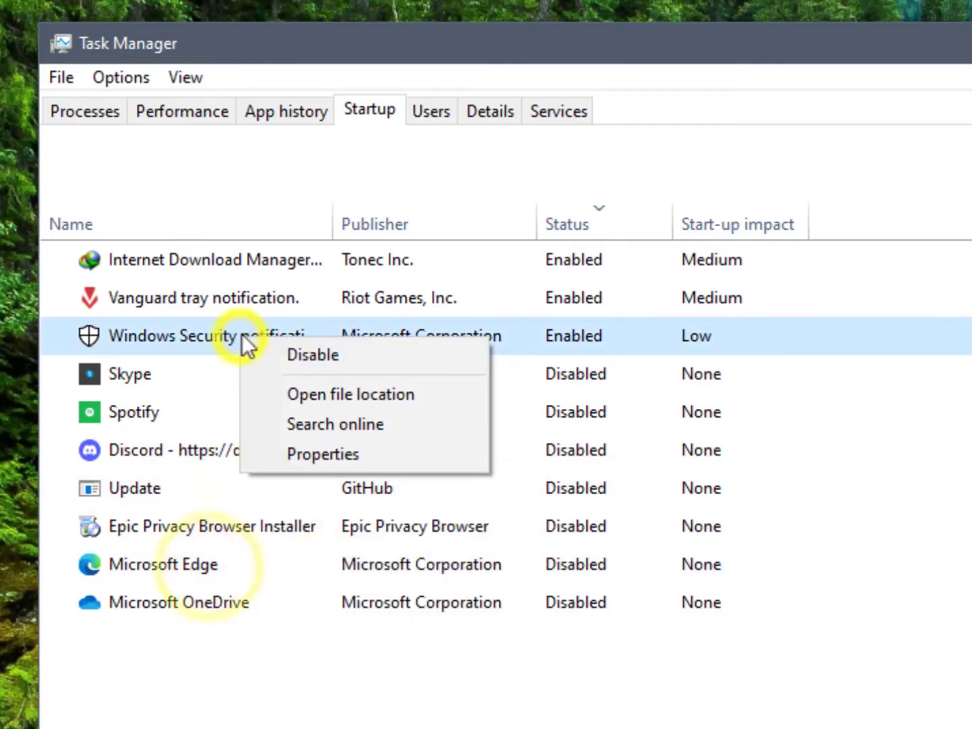
left_click(265, 299)
Step: Return to the list of running processes and choose an update speed for it
left_click(281, 115)
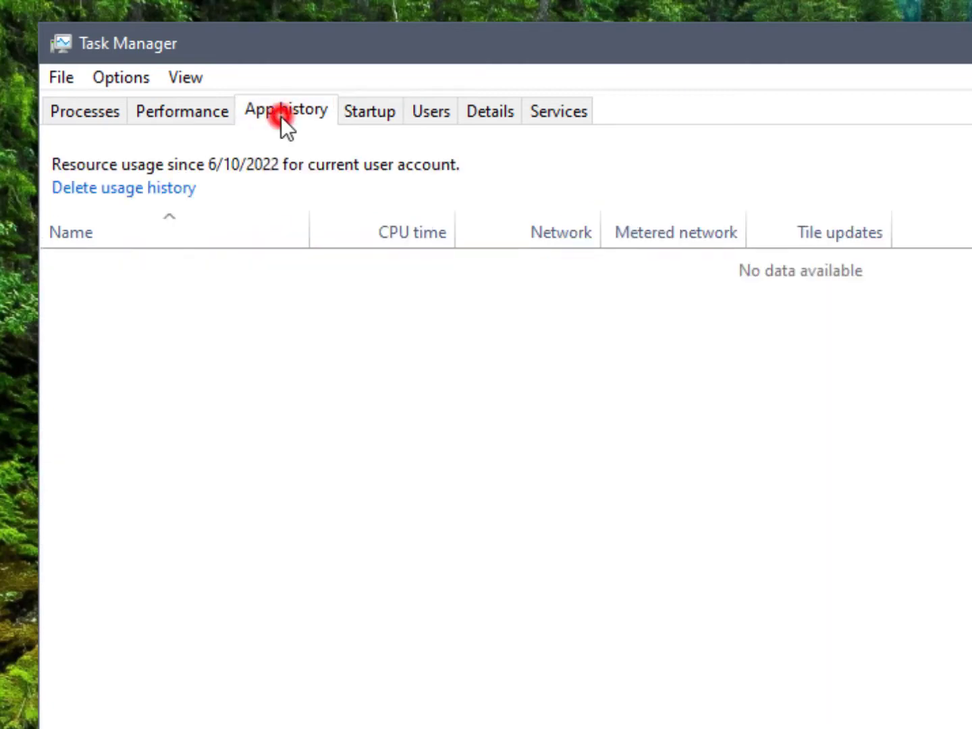
left_click(185, 116)
left_click(89, 117)
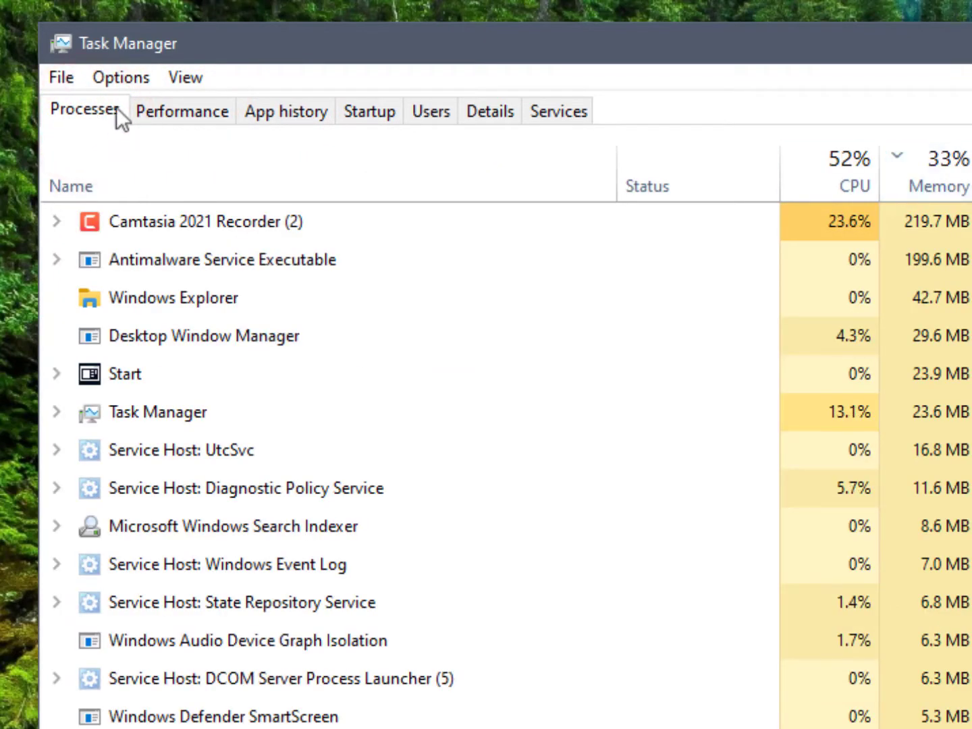
left_click(191, 76)
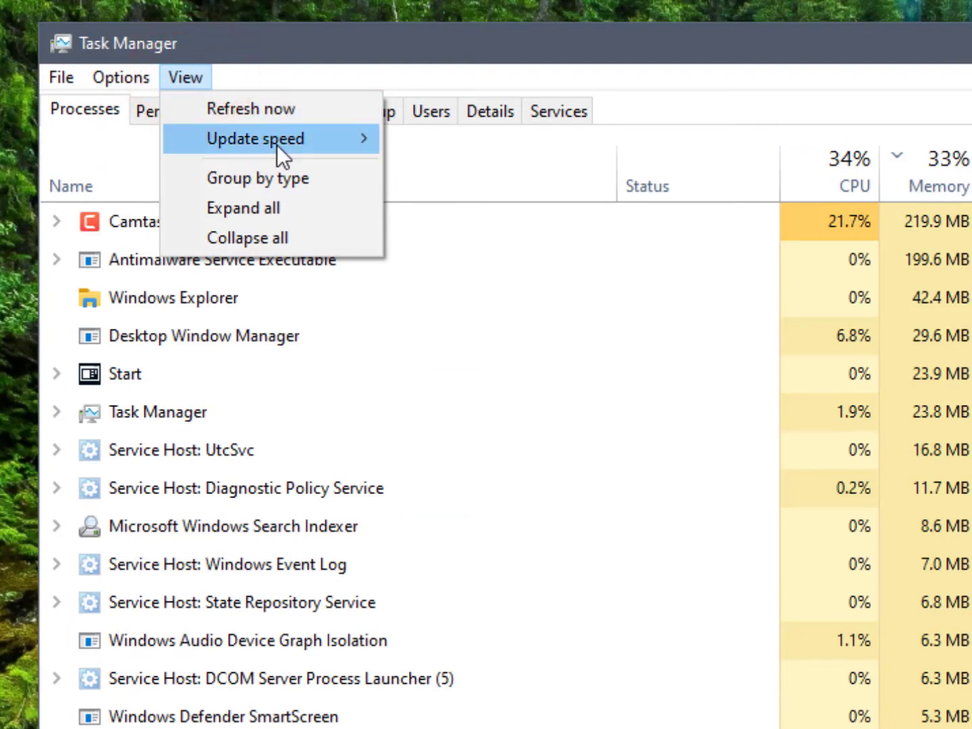
mouse_move(277, 145)
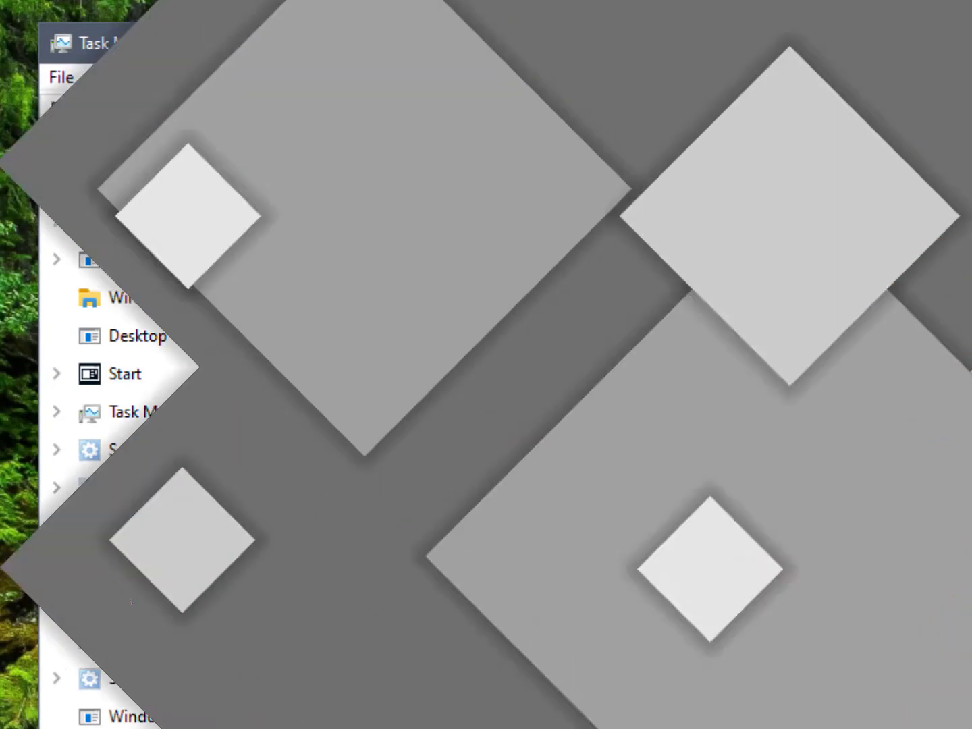
left_click(466, 148)
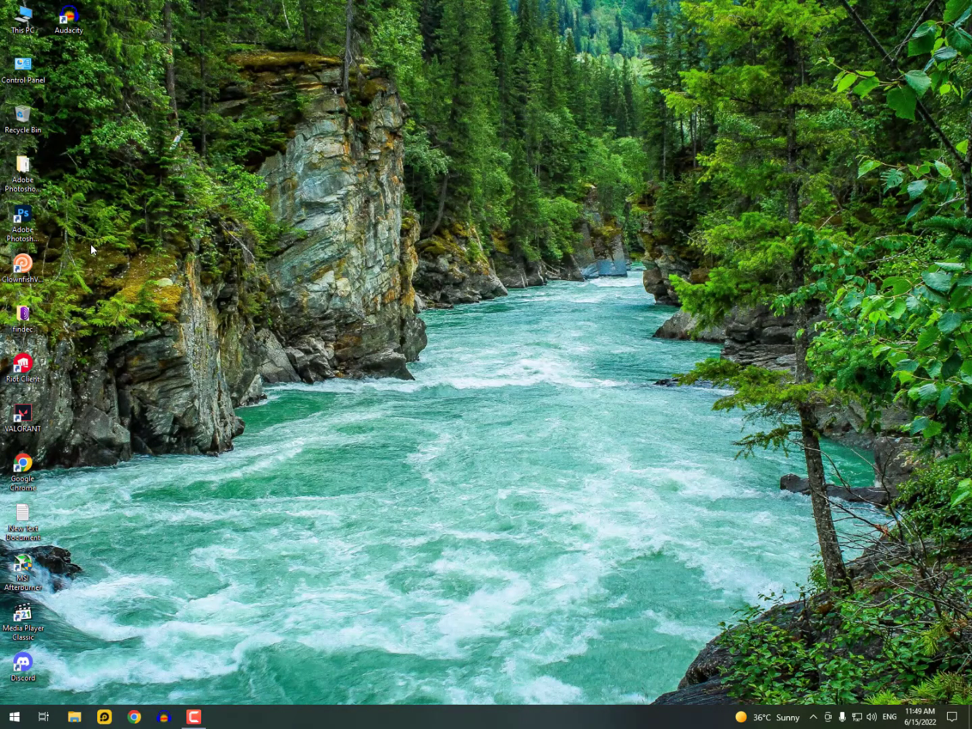
Step: Open the Performance Options from the advanced system settings of This PC
right_click(28, 30)
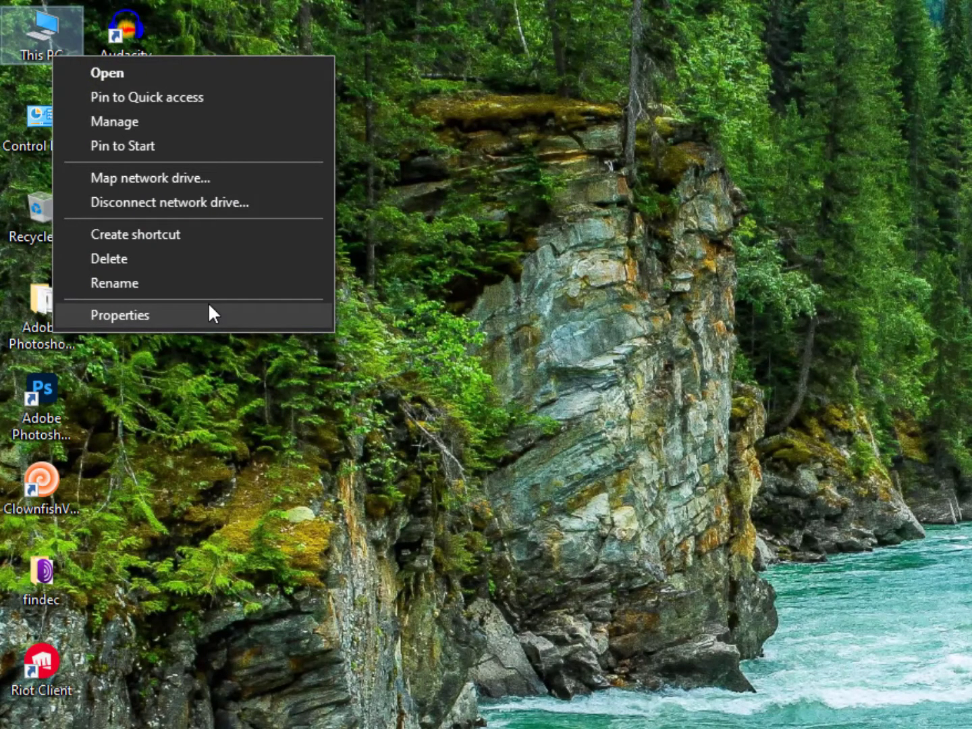
left_click(165, 320)
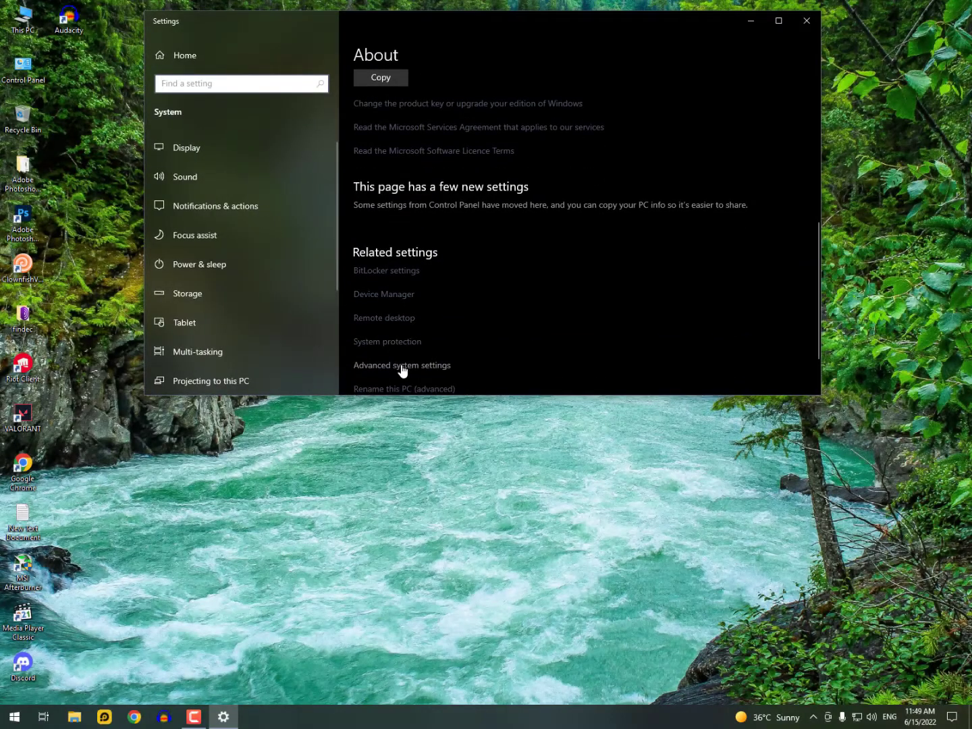
left_click(401, 368)
left_click_drag(264, 170, 212, 103)
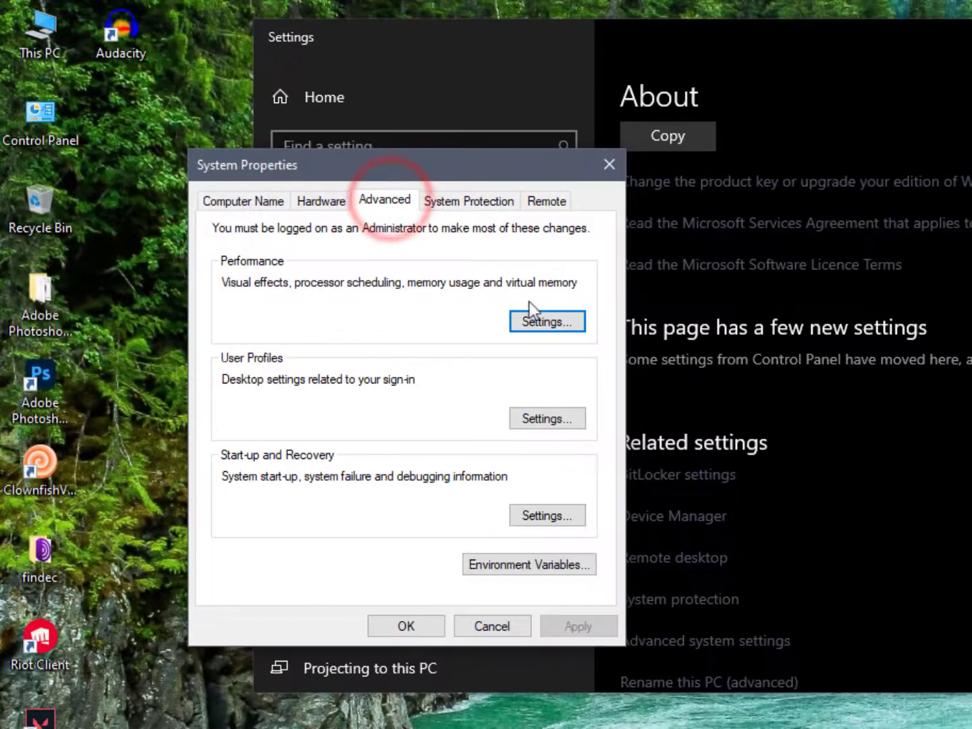
left_click(322, 190)
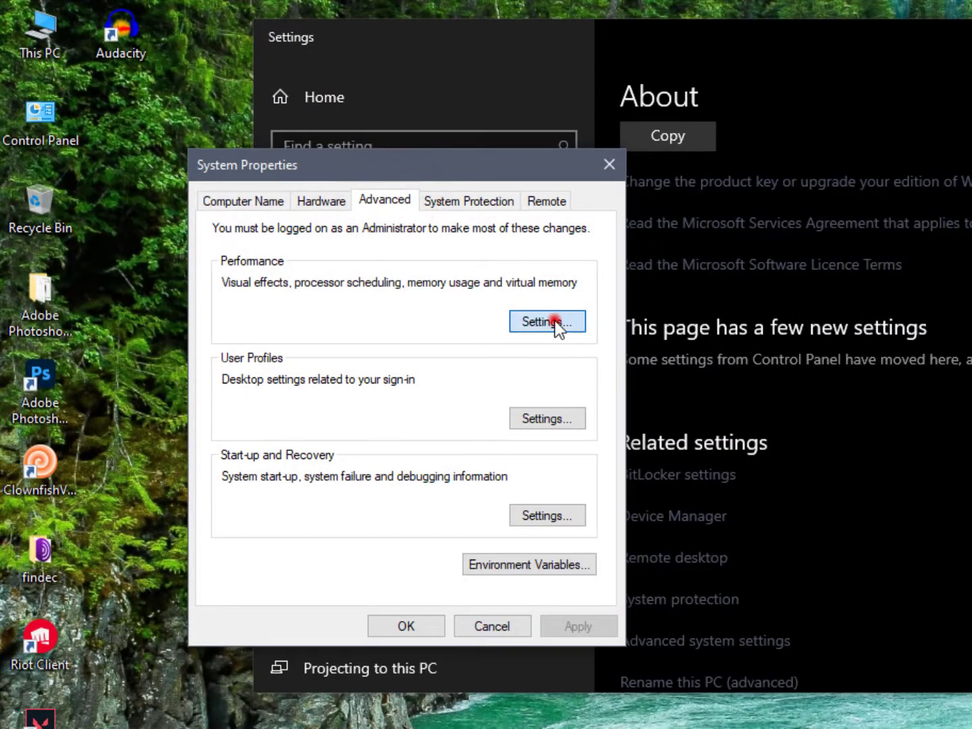
left_click_drag(343, 242, 258, 150)
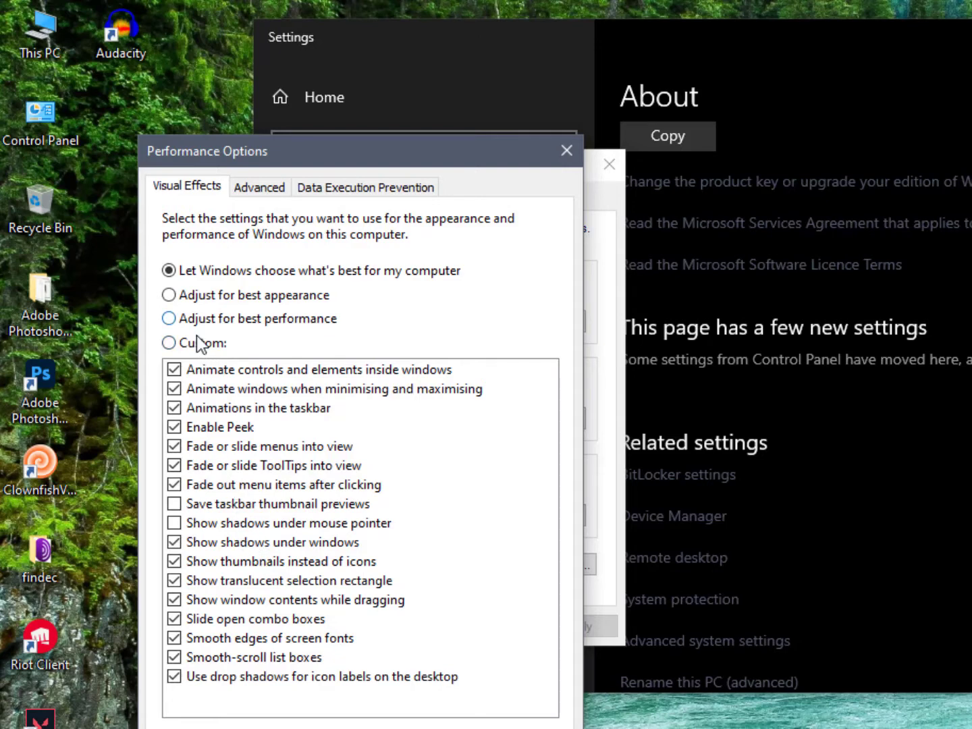
Step: Adjust the visual effects for best performance, re-enable only "Show thumbnails instead of icons", and apply the settings
left_click(254, 319)
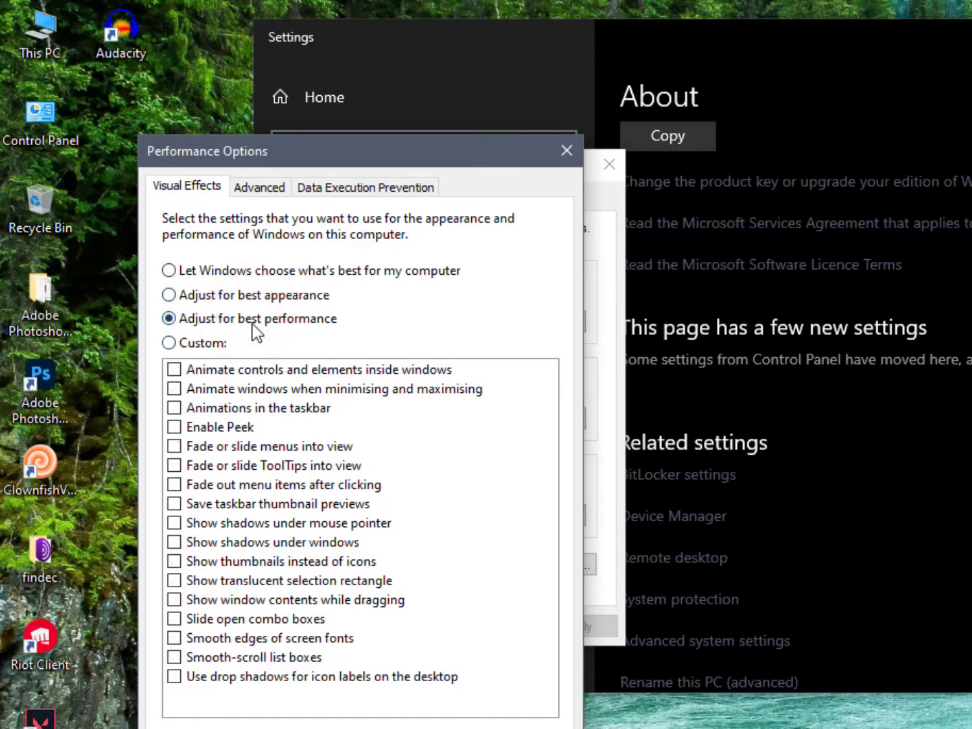
left_click(176, 562)
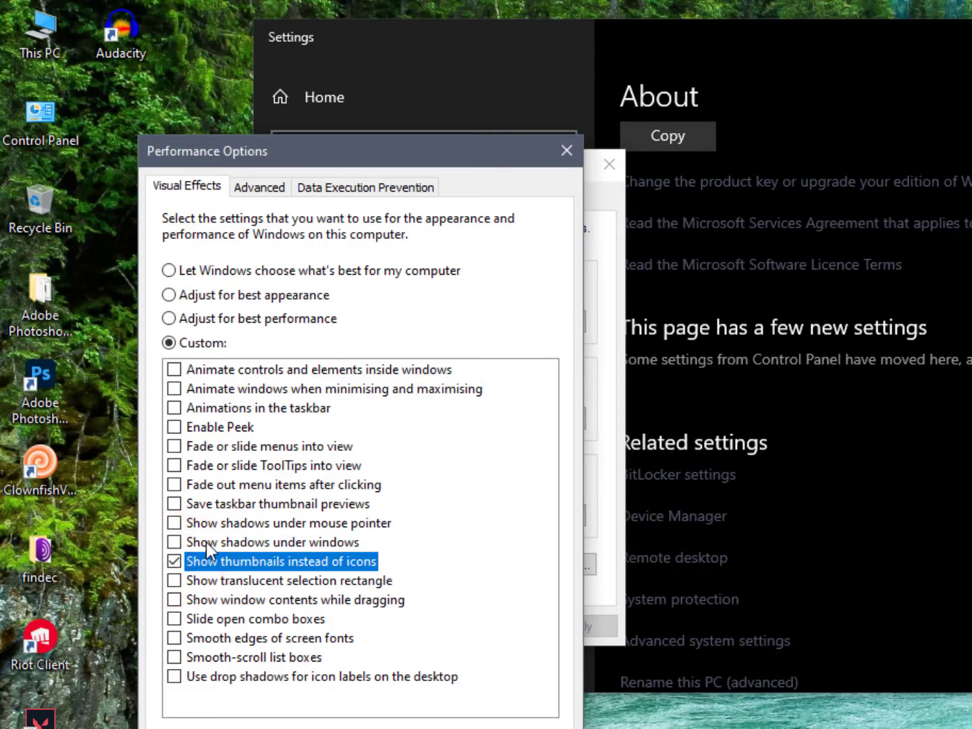
left_click(516, 728)
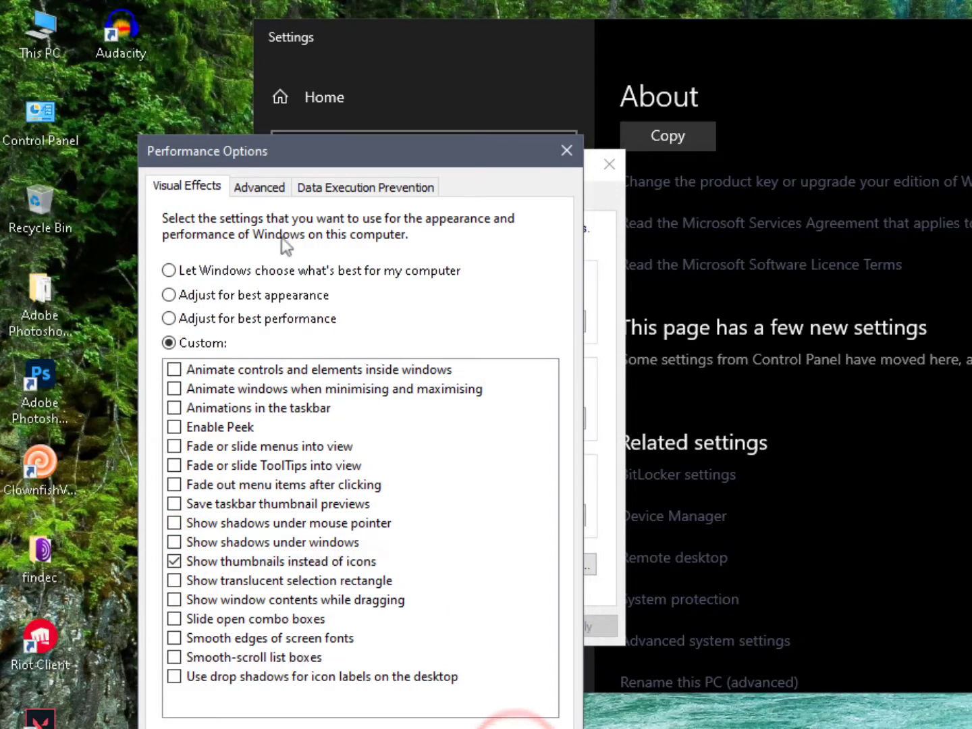
Step: Open the advanced performance options and set processor scheduling for the best performance of Programs
left_click(259, 187)
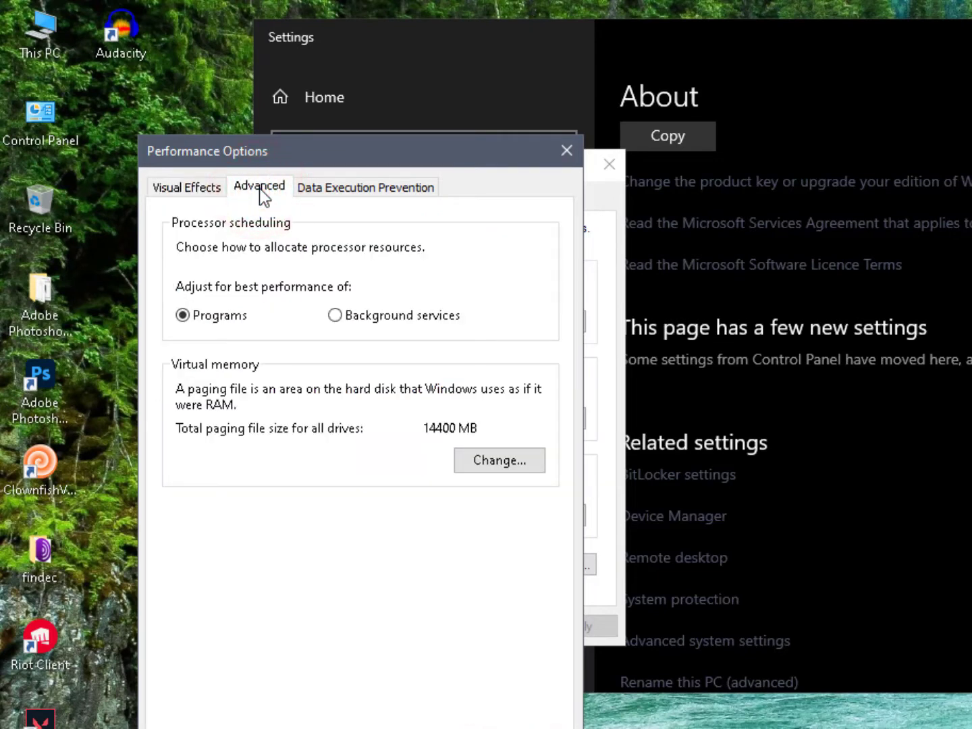
left_click(250, 188)
left_click(223, 322)
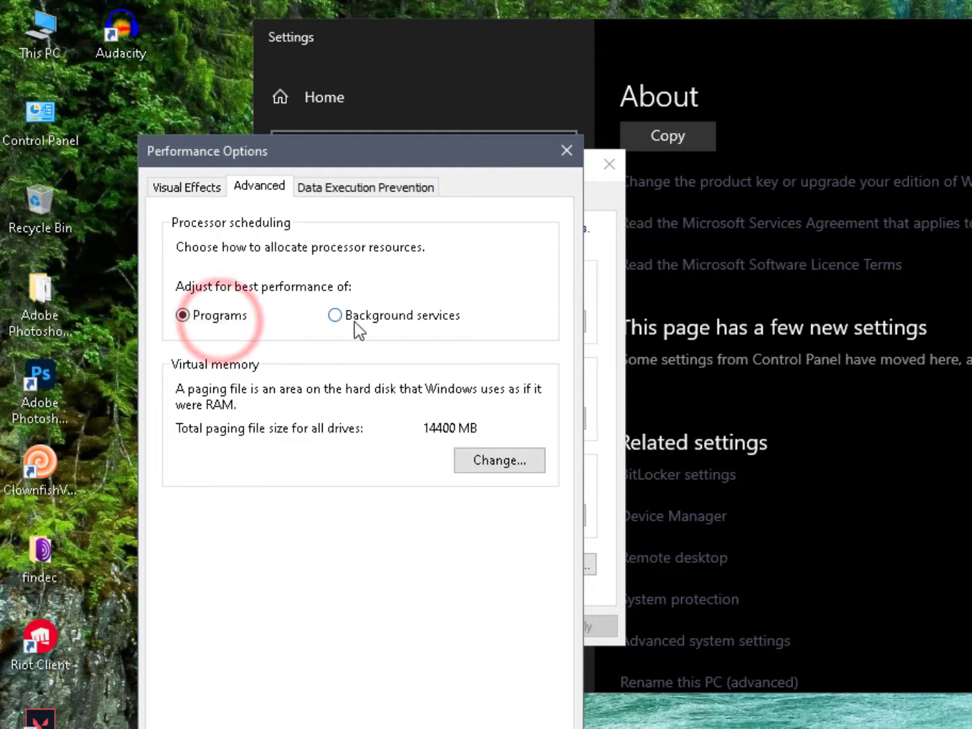
left_click(344, 322)
left_click(220, 322)
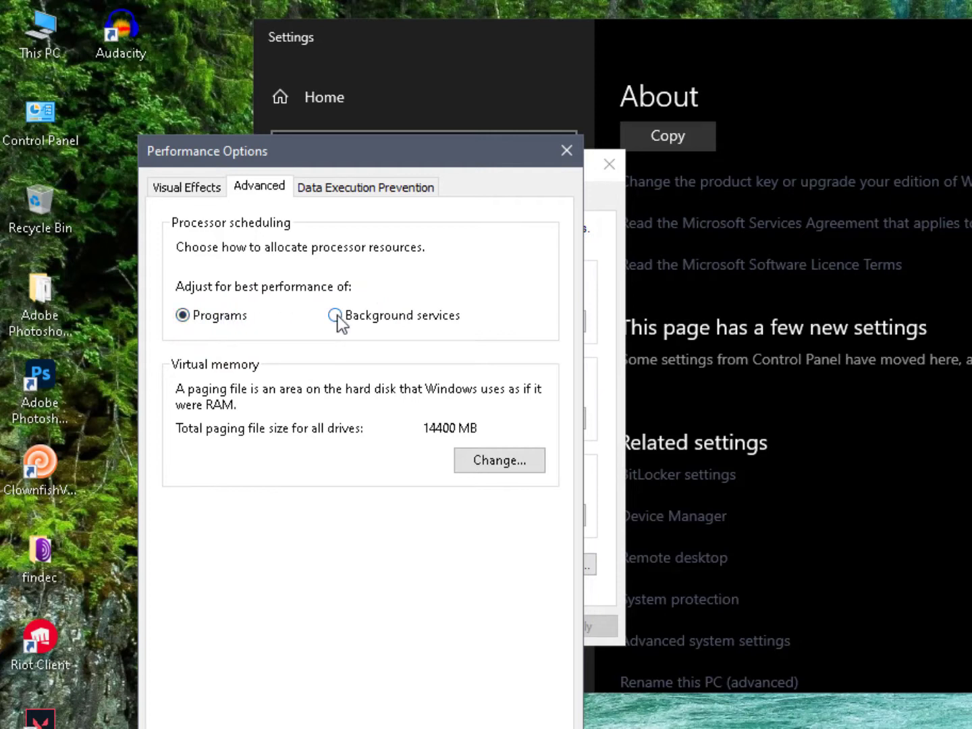
left_click(216, 323)
left_click(334, 316)
left_click(239, 317)
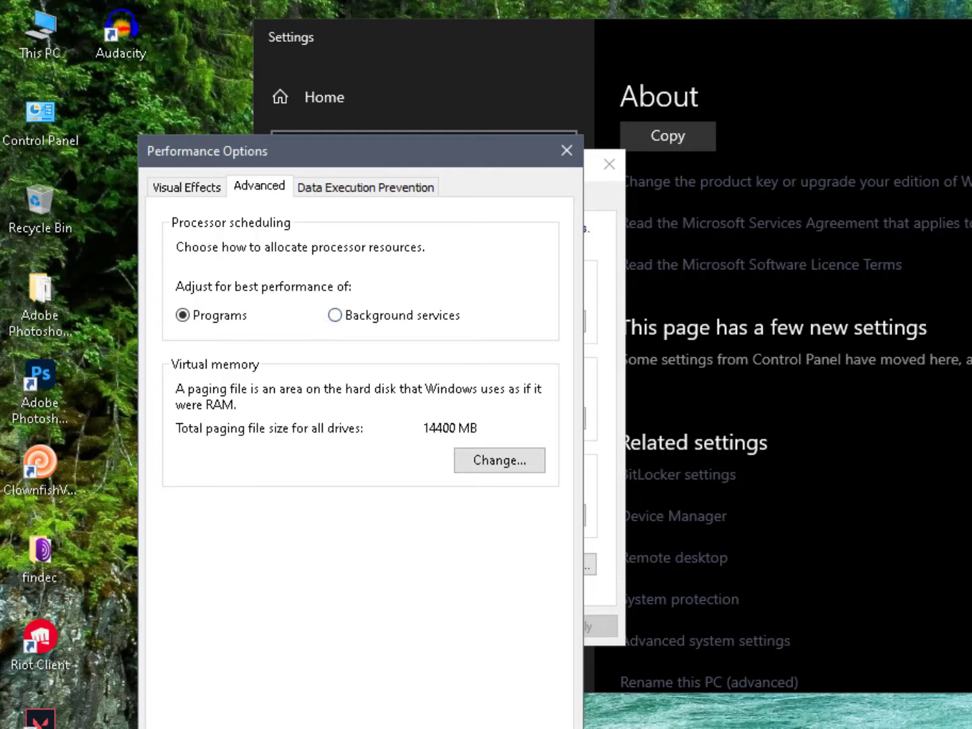
left_click(33, 403)
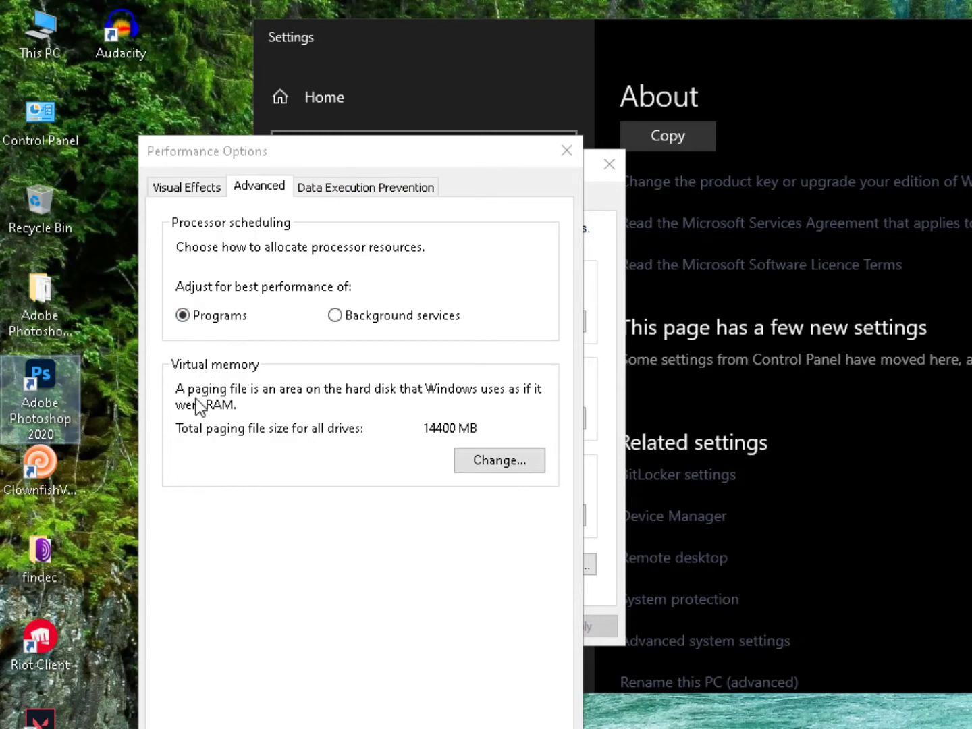
Step: Open the Virtual Memory settings and select drive C: and its custom initial and maximum paging file sizes
left_click(477, 461)
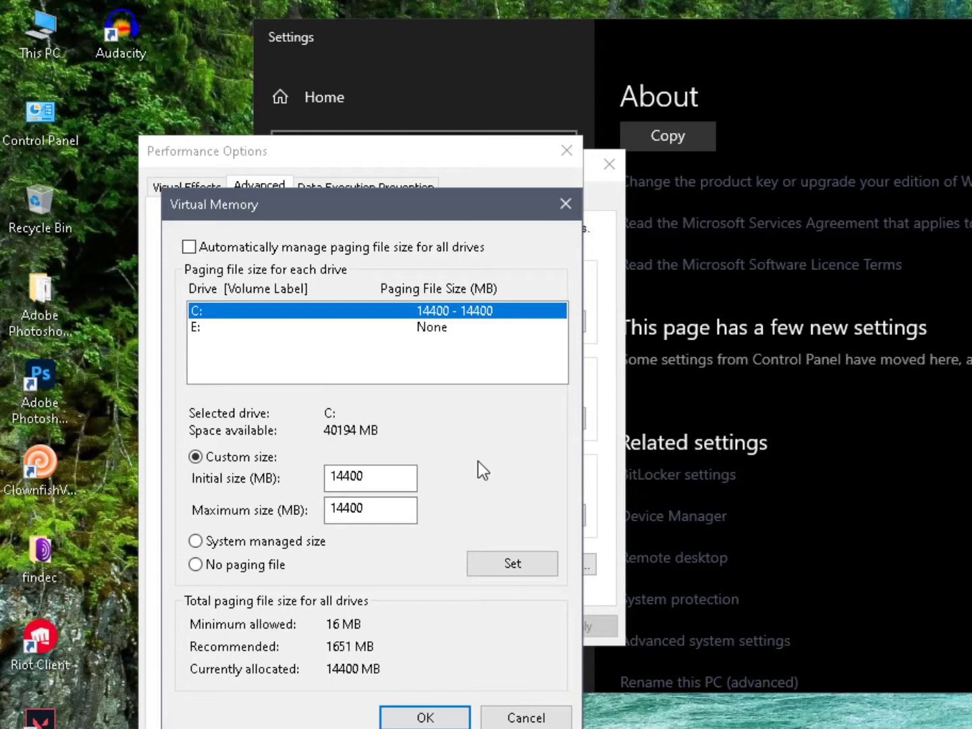
left_click(227, 306)
double_click(374, 473)
double_click(374, 516)
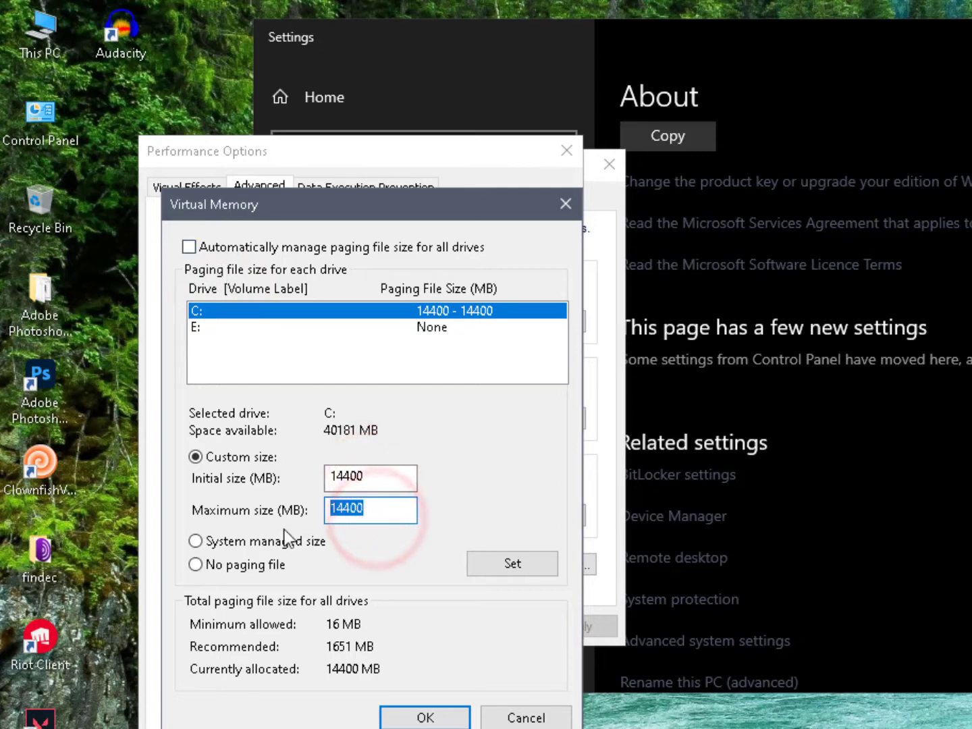
left_click(379, 507)
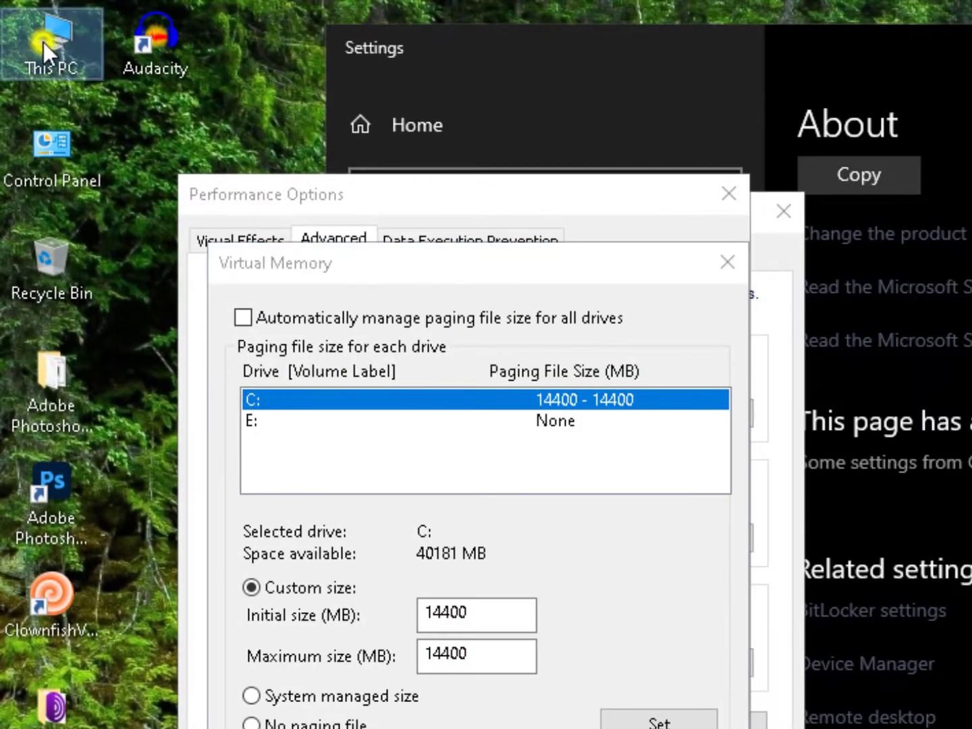
Step: Check the device specifications in the properties of This PC and close the Settings window
right_click(43, 42)
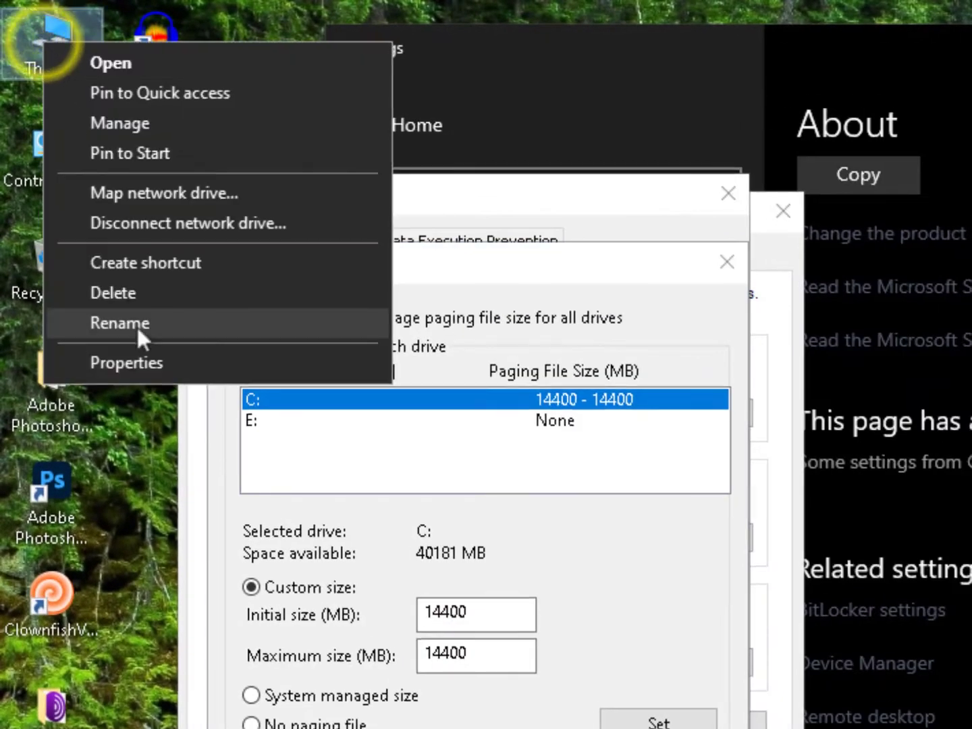
left_click(135, 363)
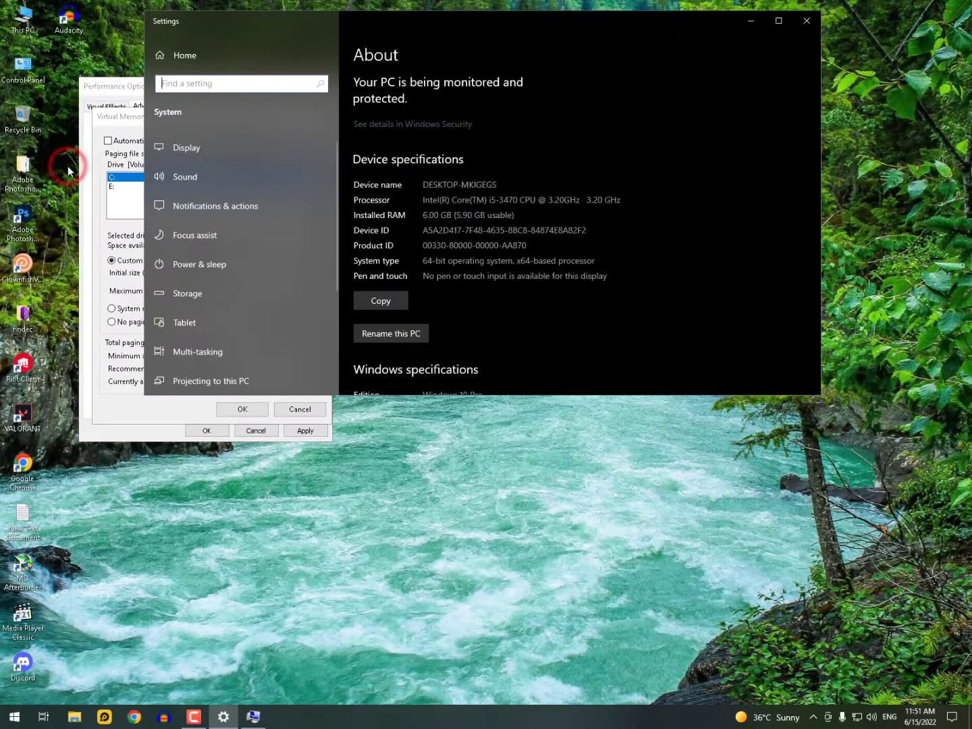
left_click(798, 20)
Step: Open the properties of USB Drive (F:) from This PC, read its ReadyBoost information, and close the properties
double_click(31, 19)
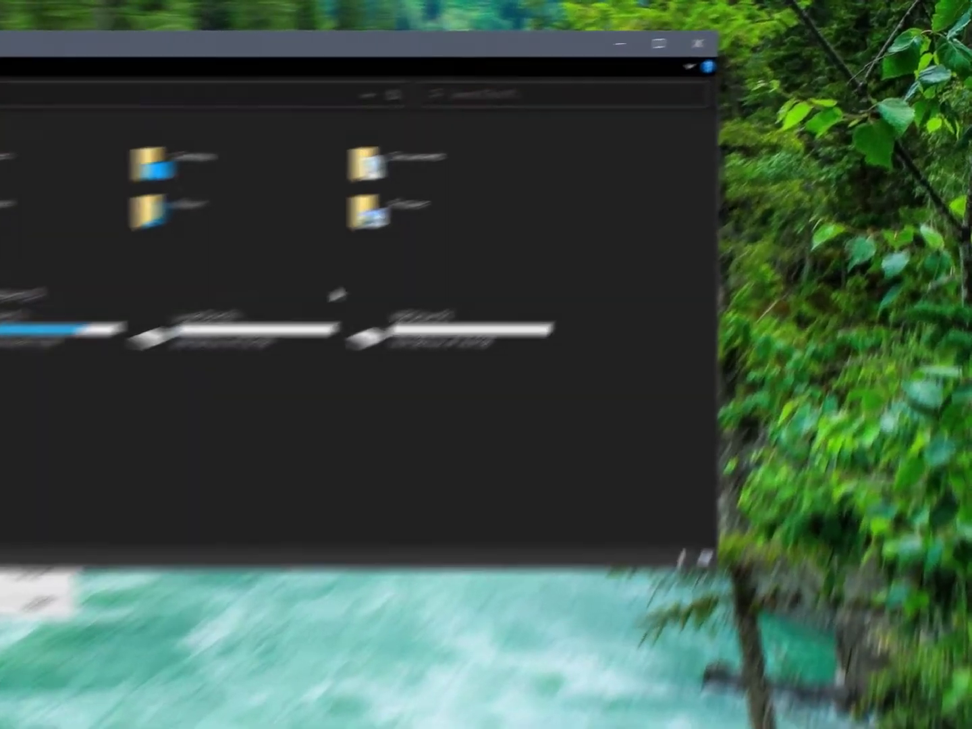
left_click(394, 378)
right_click(373, 365)
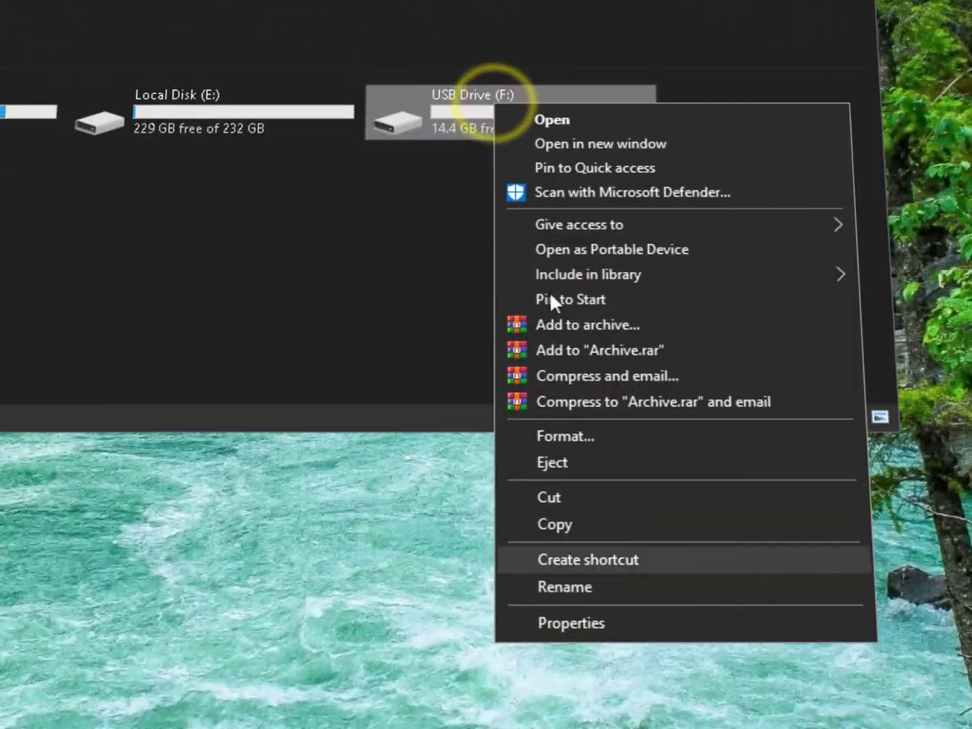
left_click(497, 728)
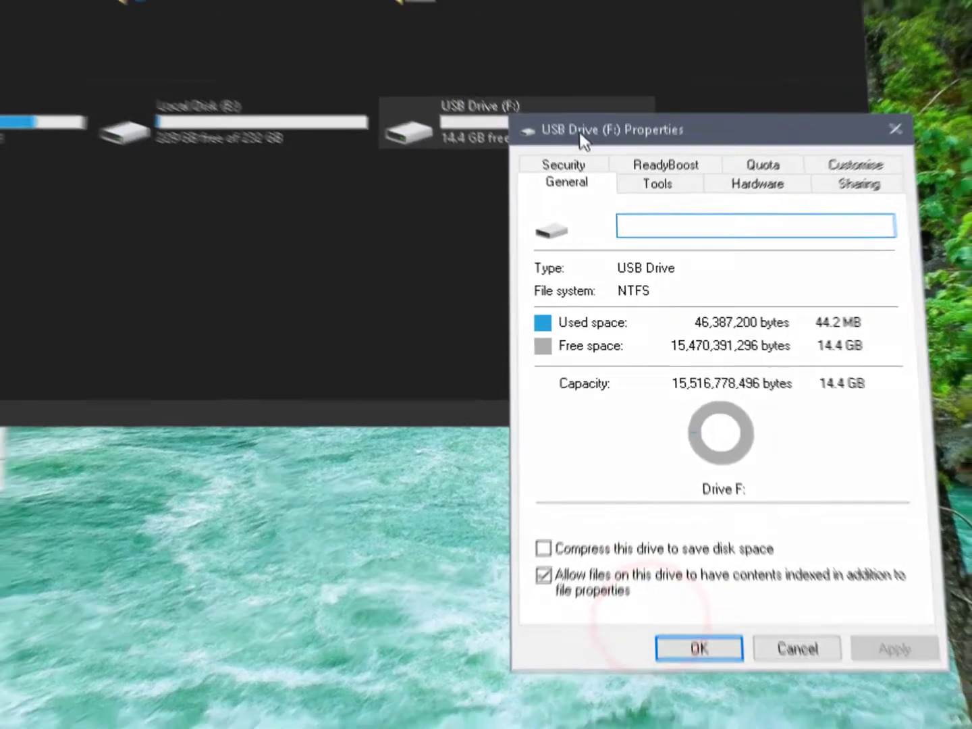
left_click_drag(577, 131, 490, 115)
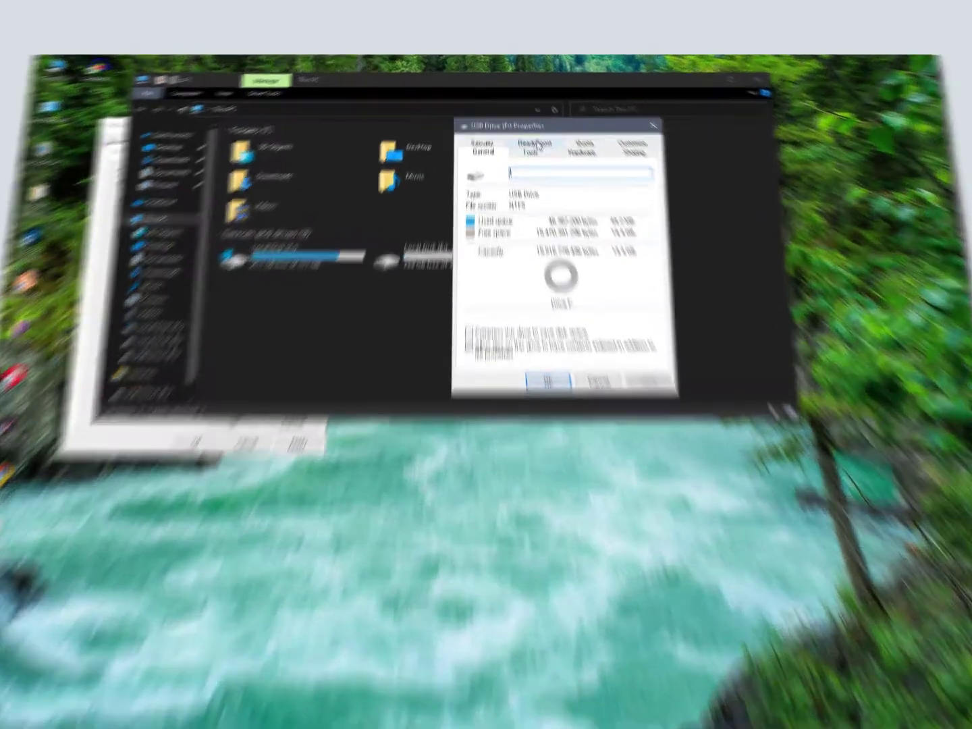
left_click(529, 127)
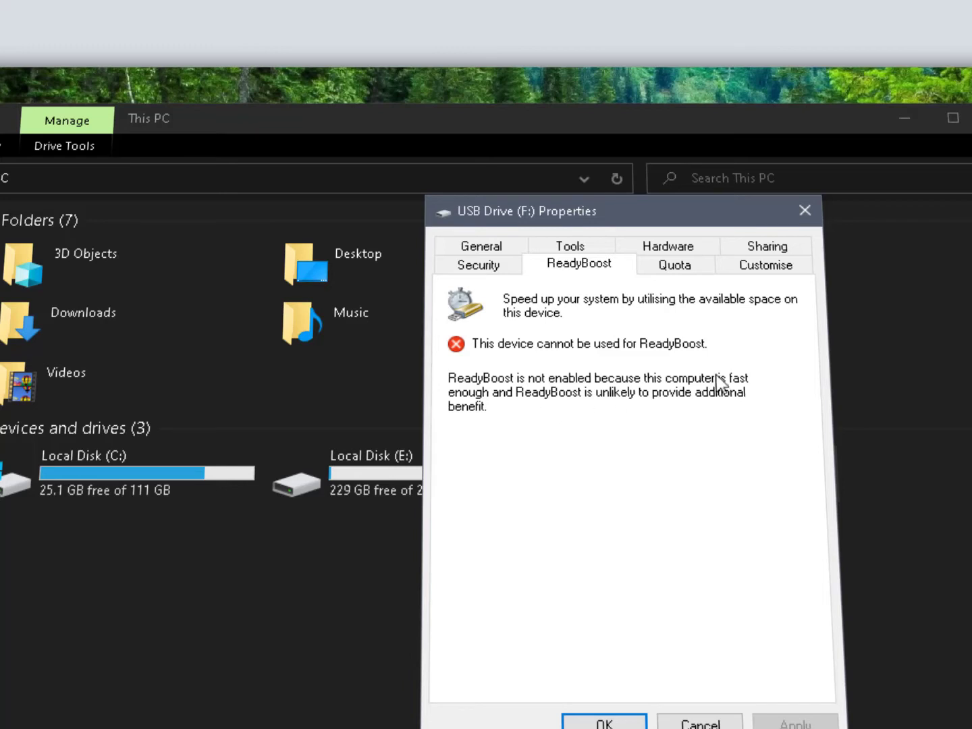
left_click(537, 394)
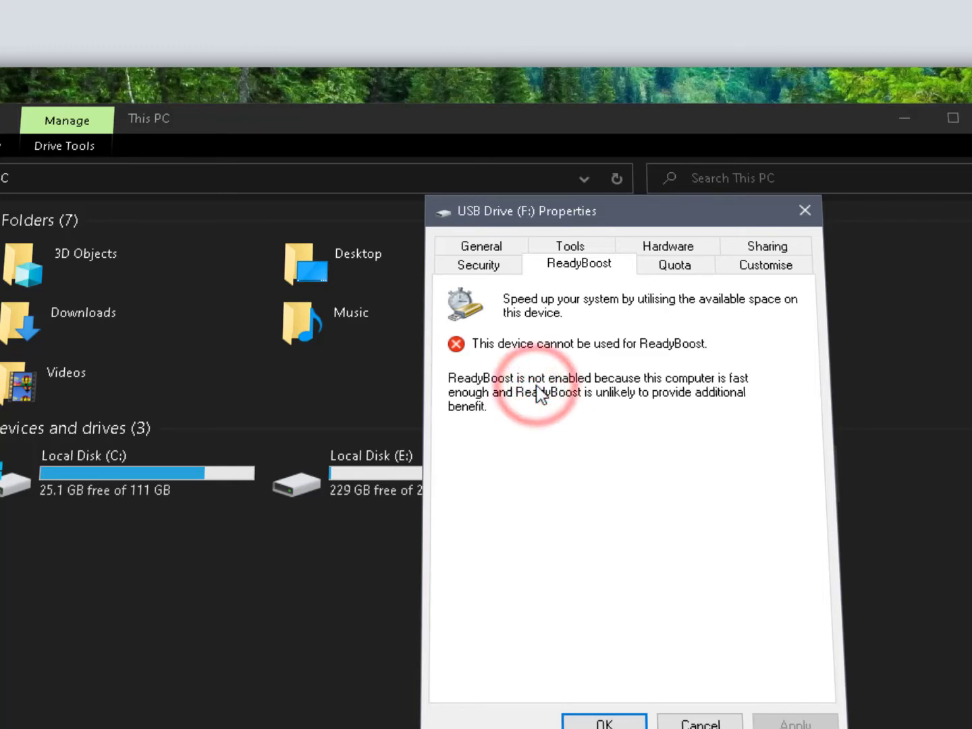
left_click(562, 385)
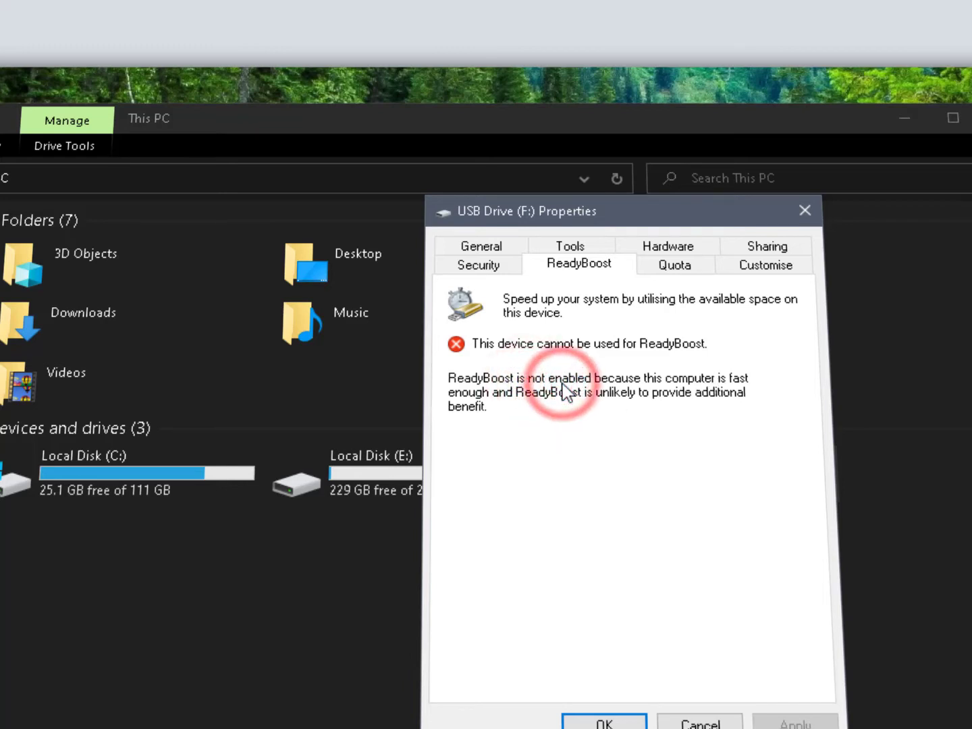
left_click(741, 599)
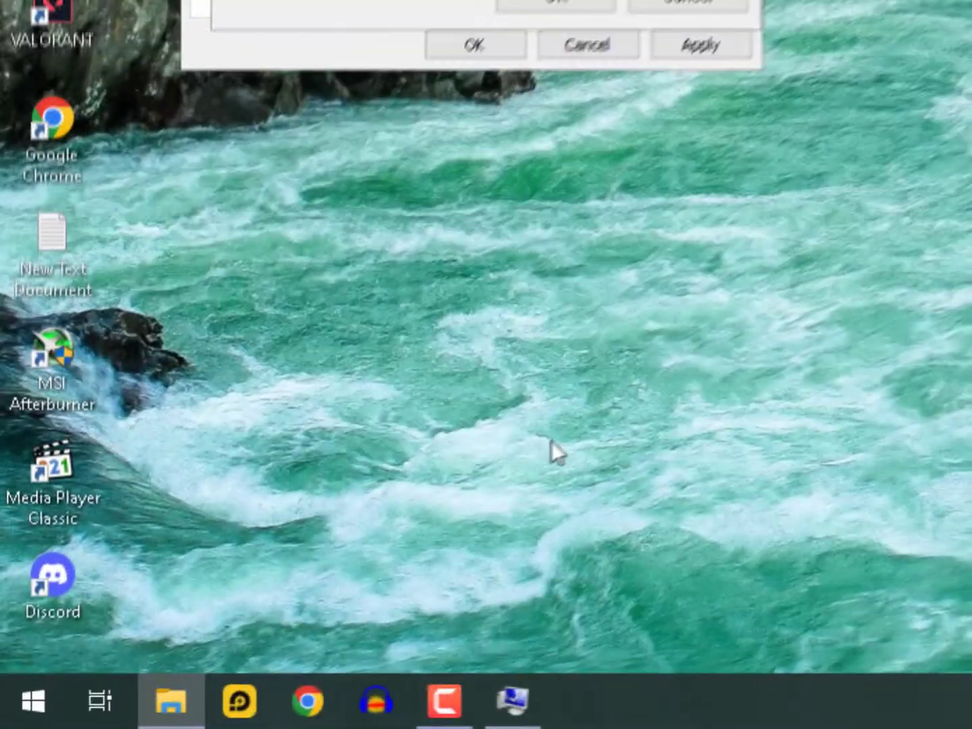
Step: Switch to Chrome and search Google for "14.4gb to mb"
left_click(310, 700)
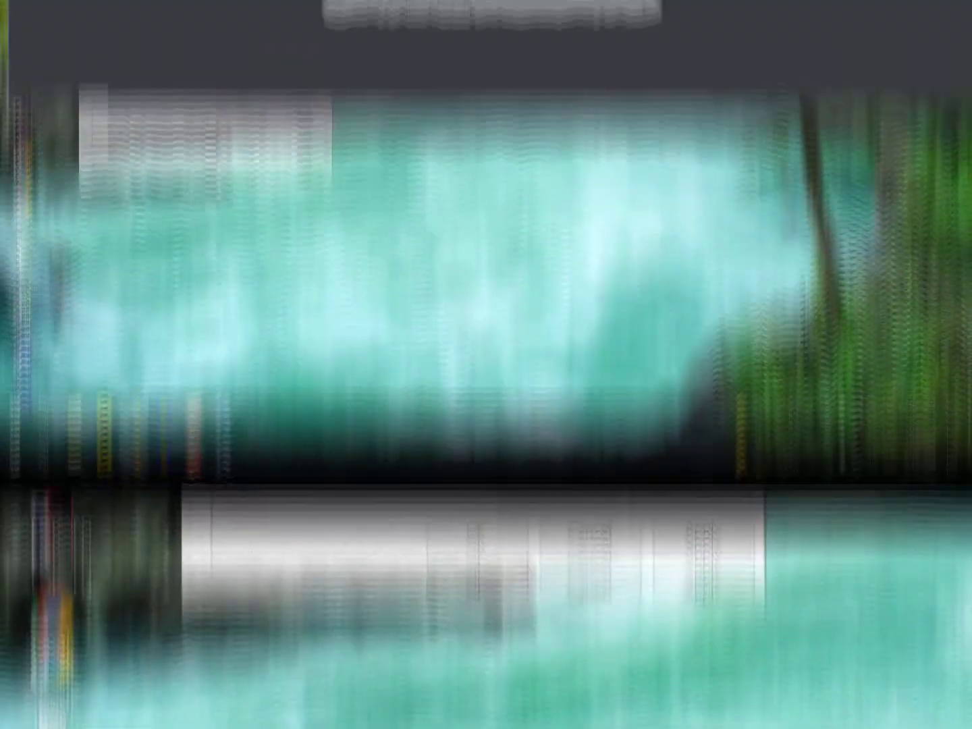
left_click(250, 38)
type("14.")
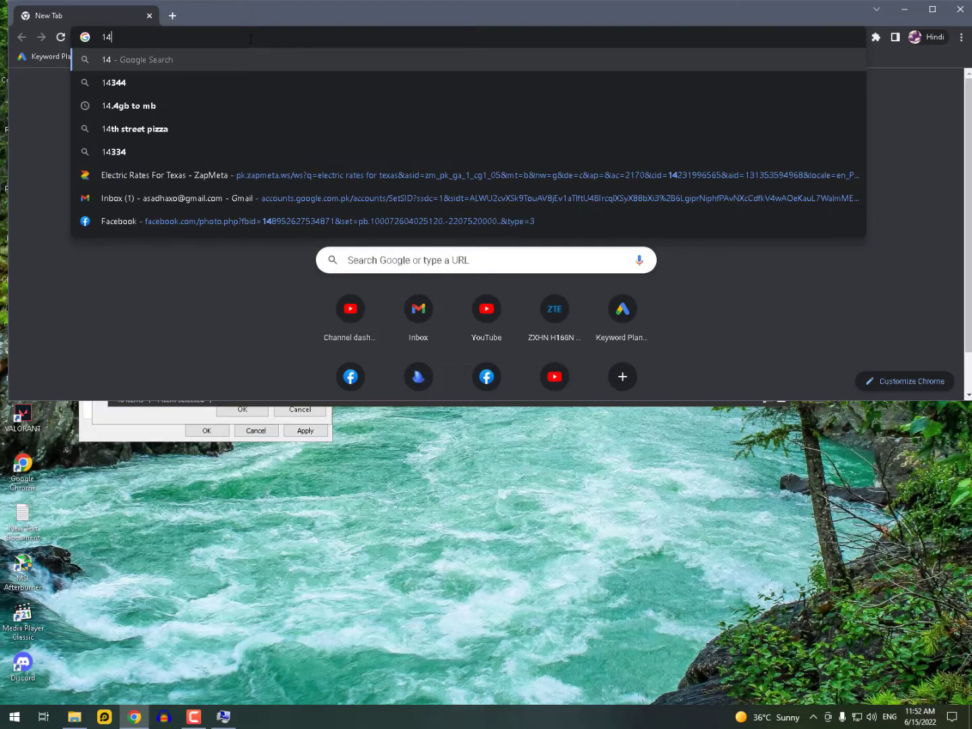
type("4gb to m")
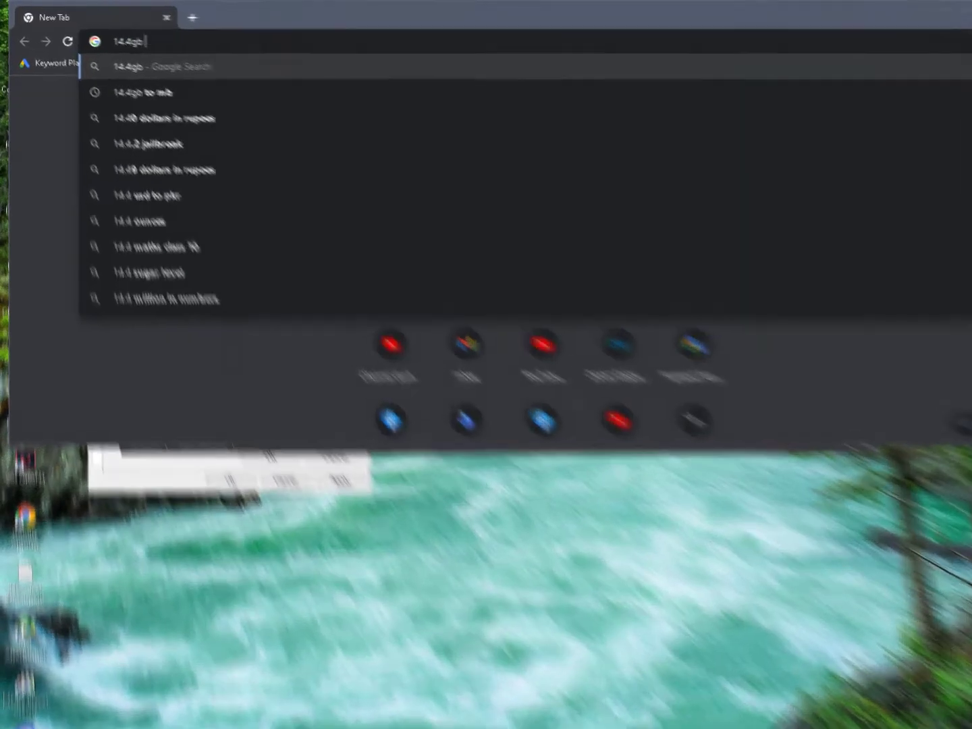
type("b")
key("Return")
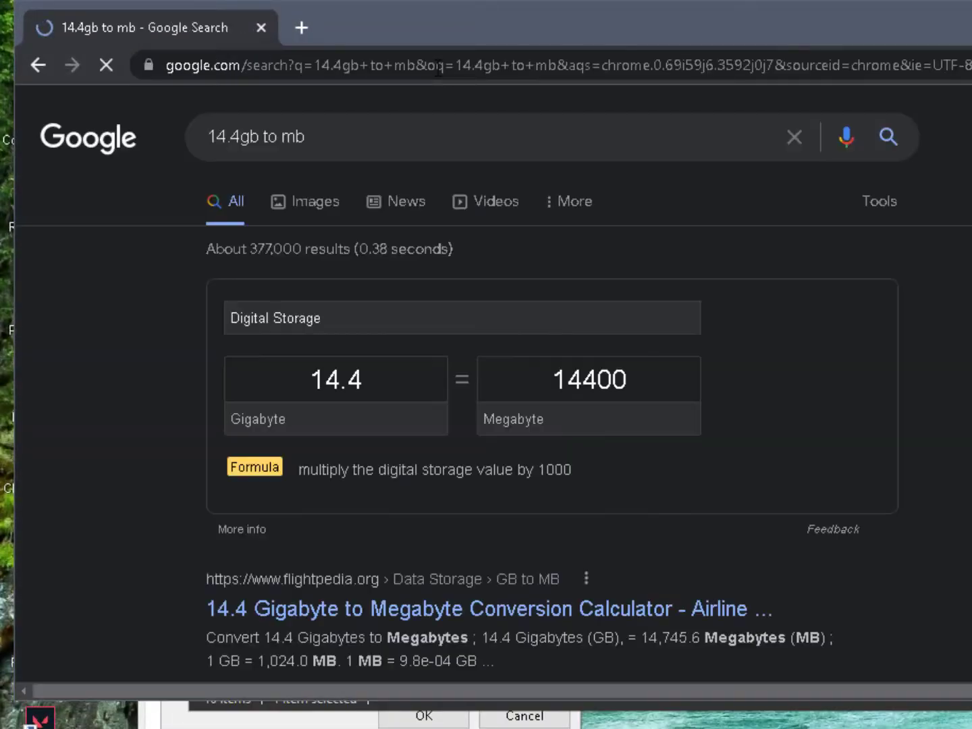
Step: Select the converted megabyte value in Google's digital storage converter
left_click(568, 380)
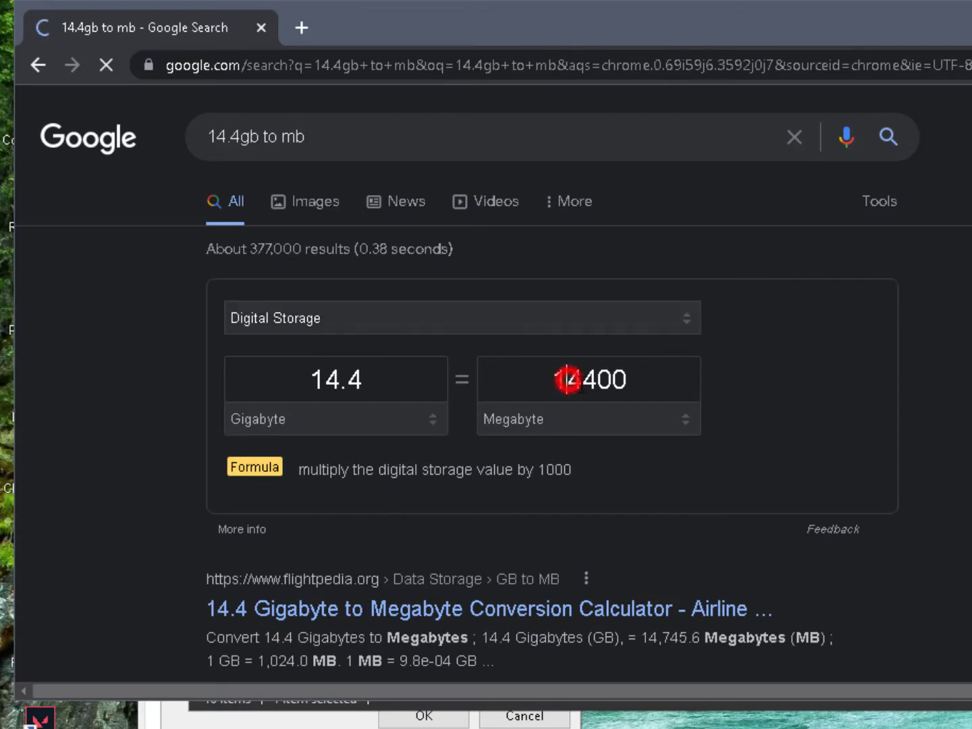
double_click(605, 393)
left_click(640, 382)
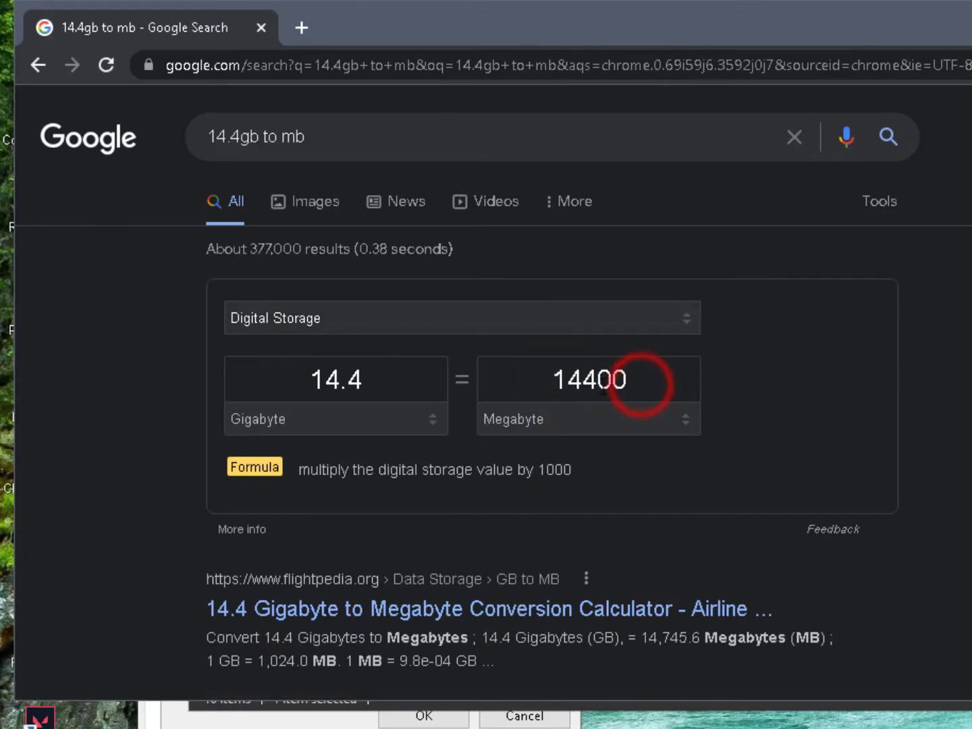
left_click_drag(611, 381, 586, 386)
double_click(581, 383)
left_click(619, 382)
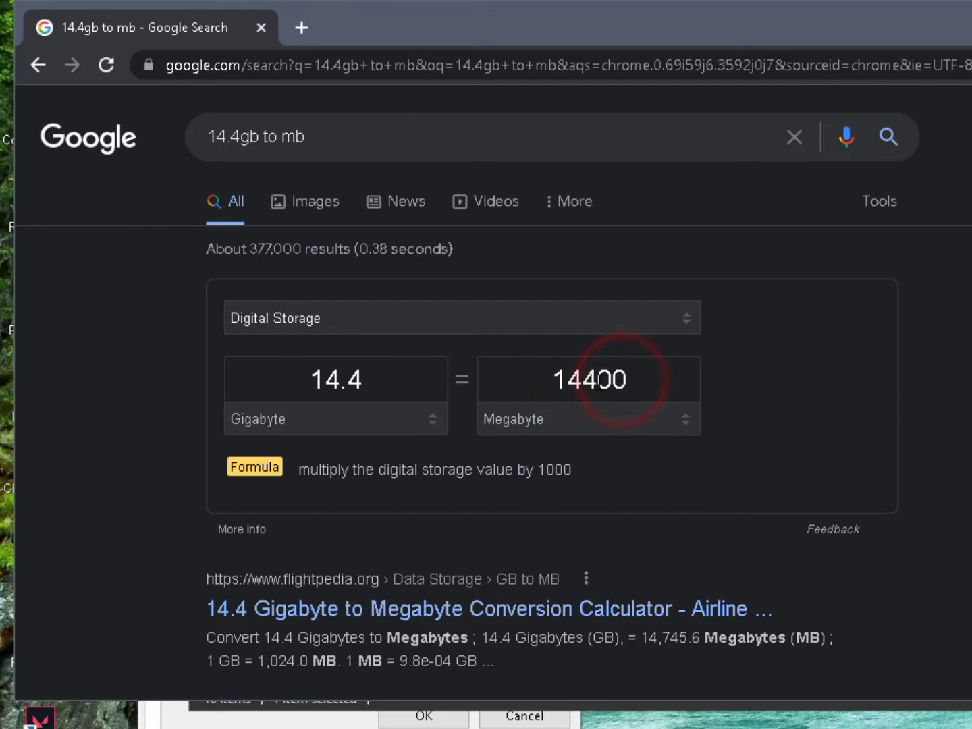
double_click(599, 381)
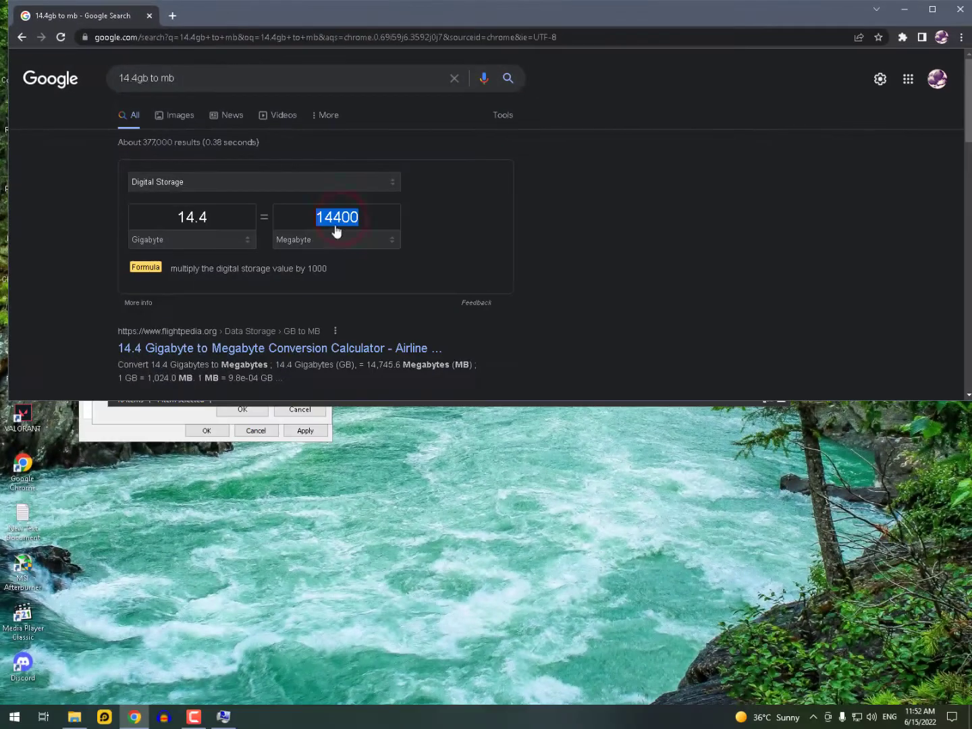
Step: Return to the Virtual Memory dialog, accept the 14400 MB initial and maximum sizes for drive C:, and confirm Performance Options
left_click(265, 708)
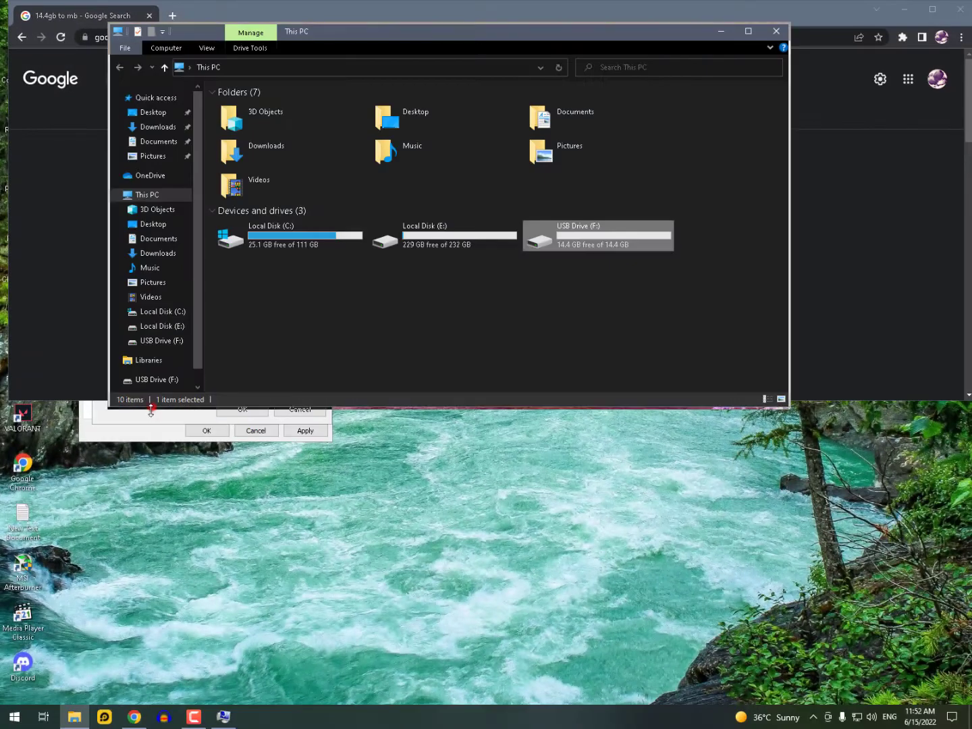
left_click(158, 420)
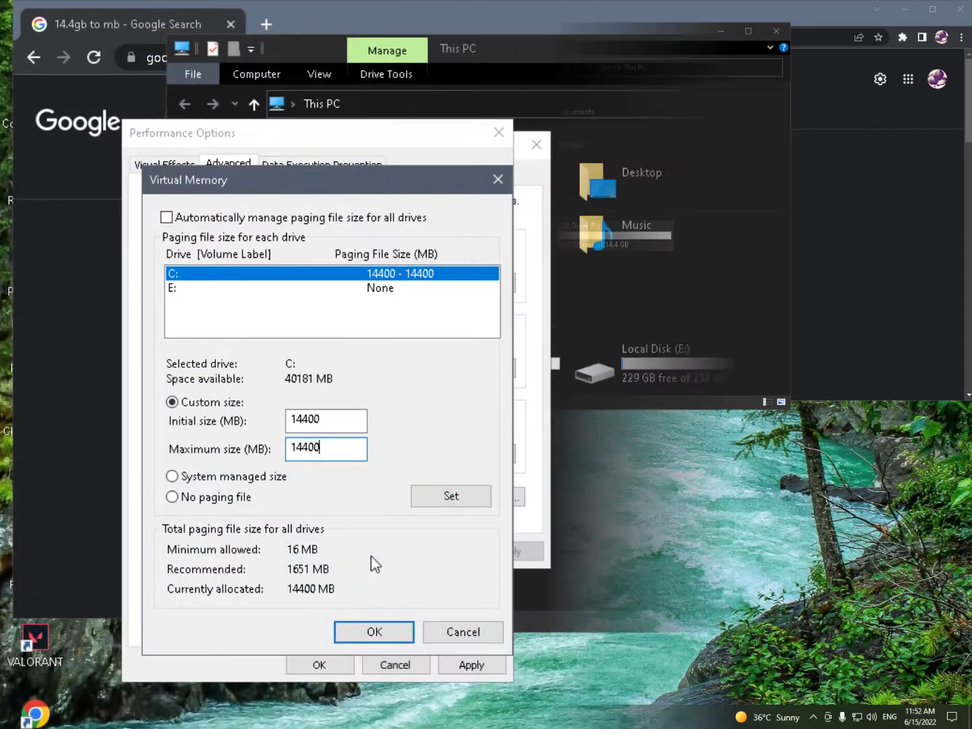
left_click(376, 632)
left_click(446, 665)
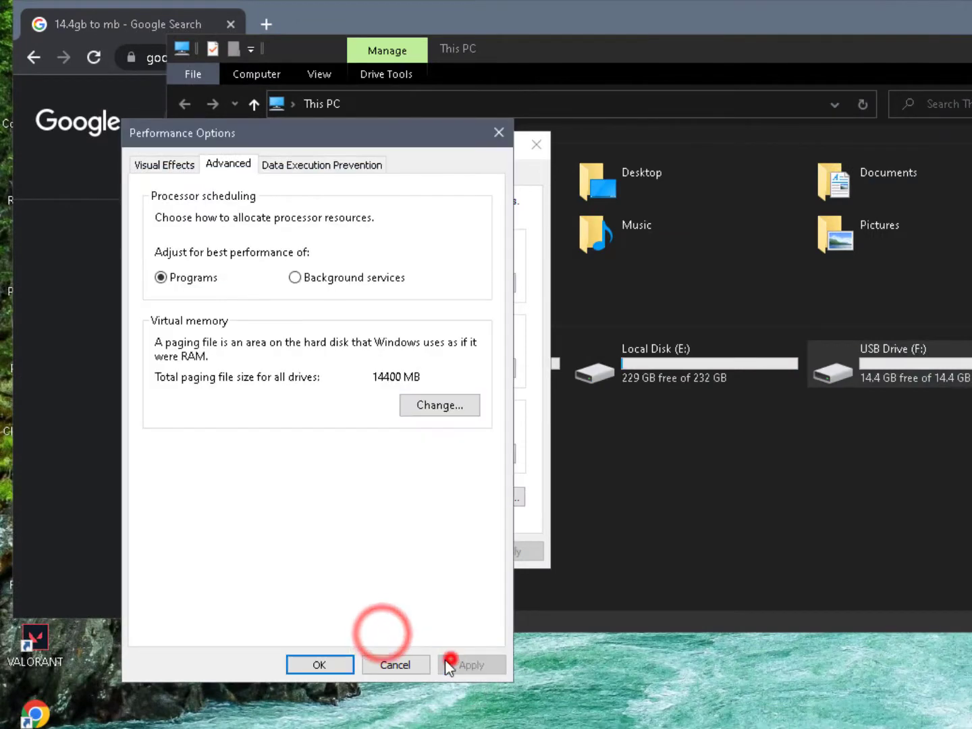
left_click(338, 658)
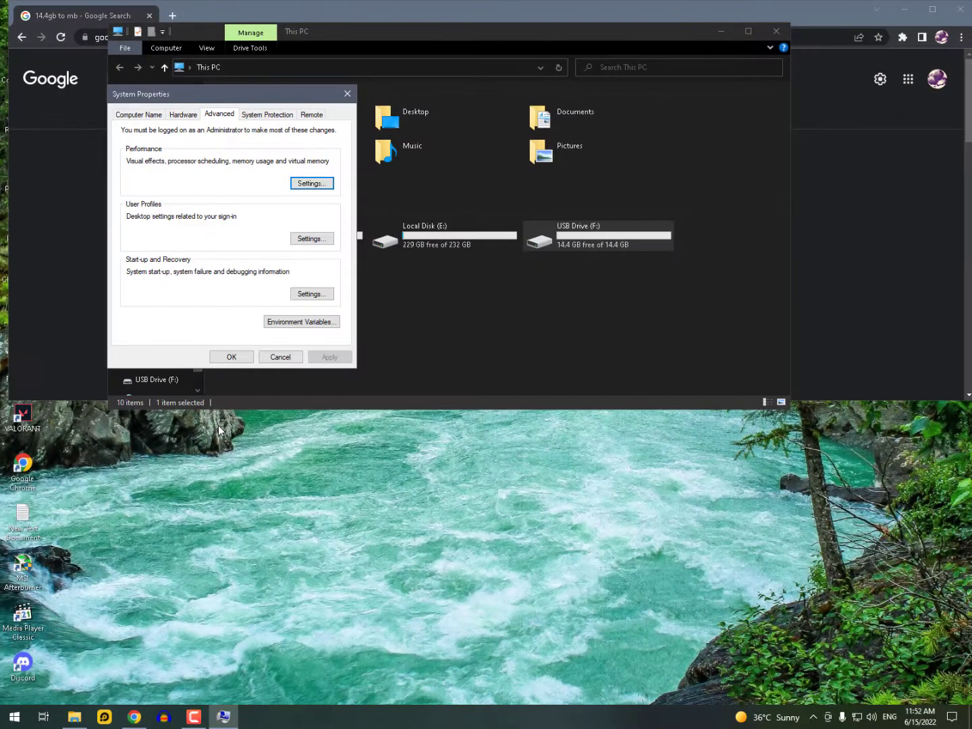
Step: Confirm System Properties and close the Chrome and This PC windows
left_click(237, 358)
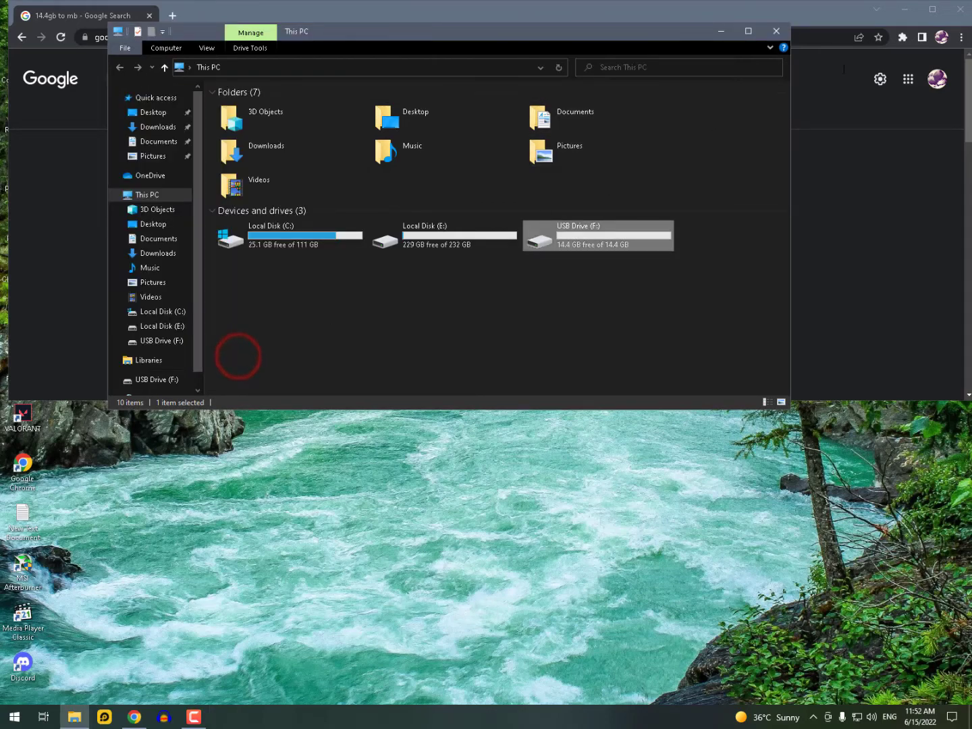
left_click(962, 10)
left_click(776, 31)
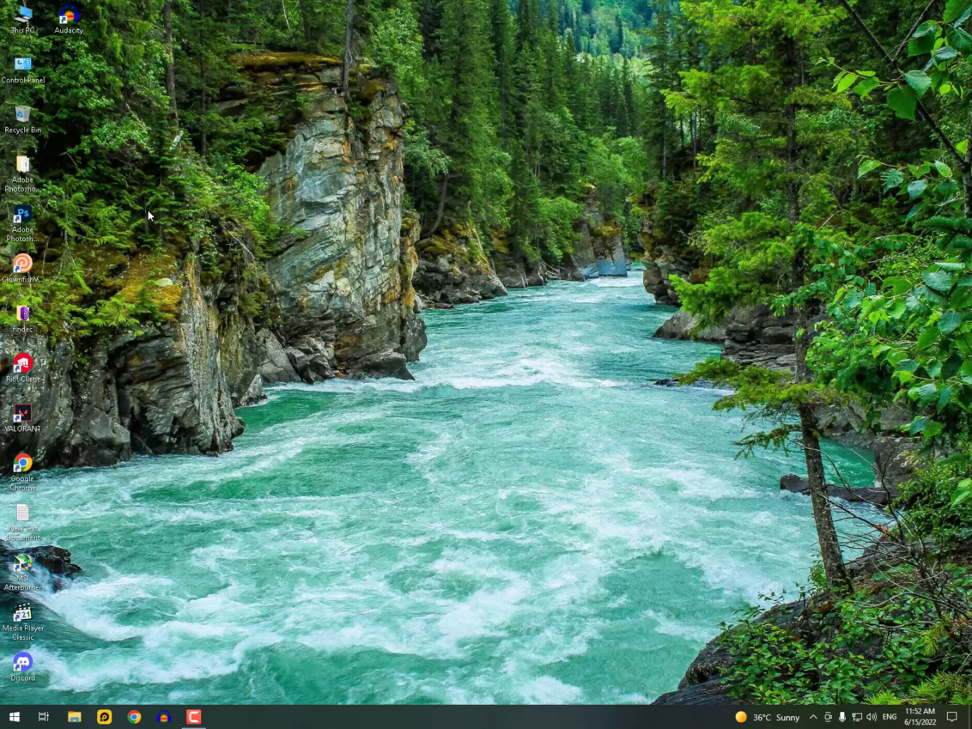
Step: Search the Start menu for "de" to open Optimise Drives, and close the Settings window covering it
right_click(15, 20)
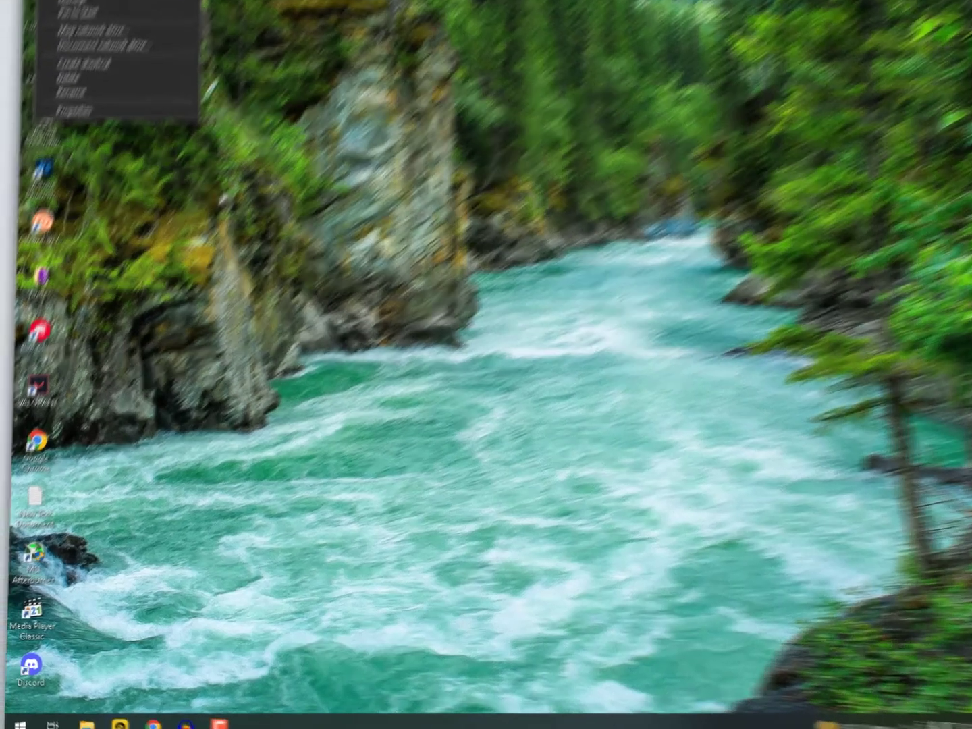
left_click(232, 185)
left_click(20, 723)
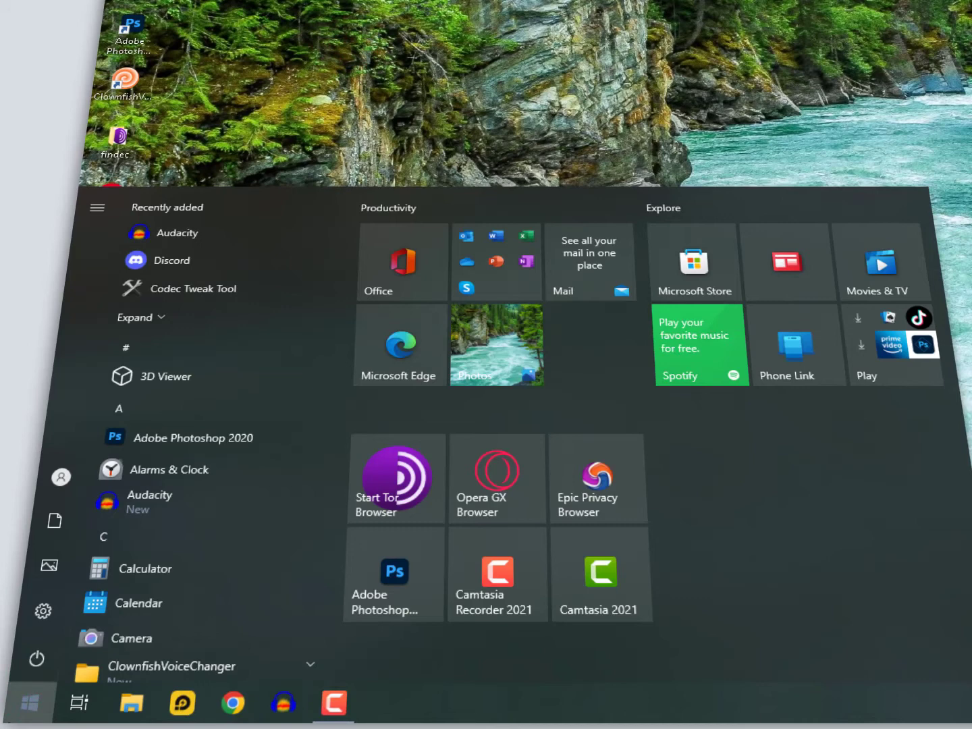
mouse_move(21, 660)
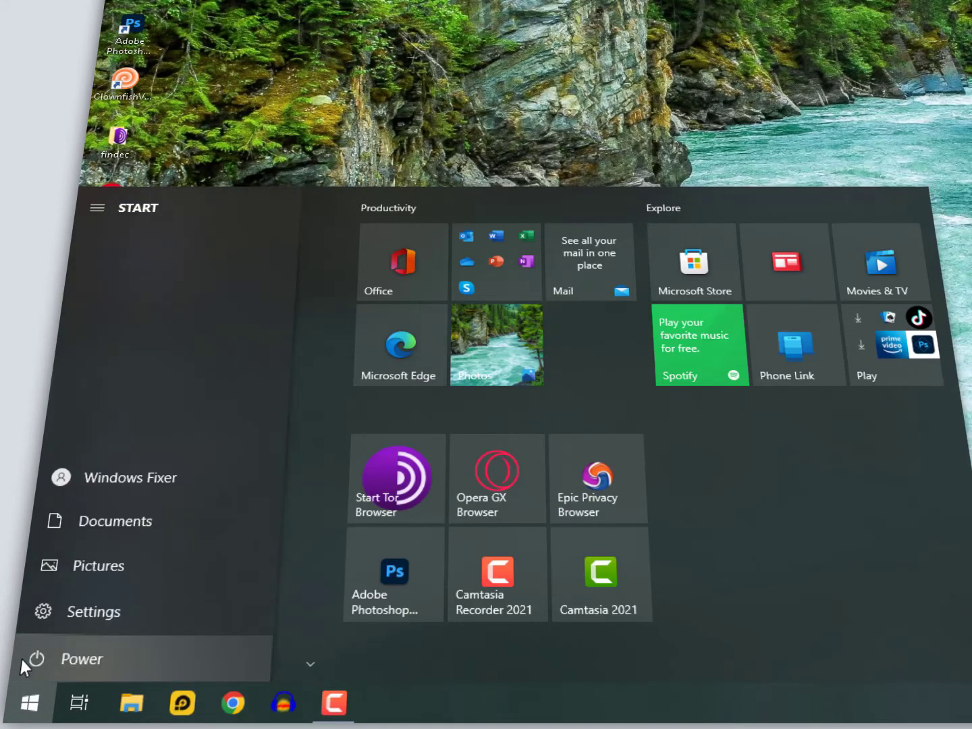
type("de")
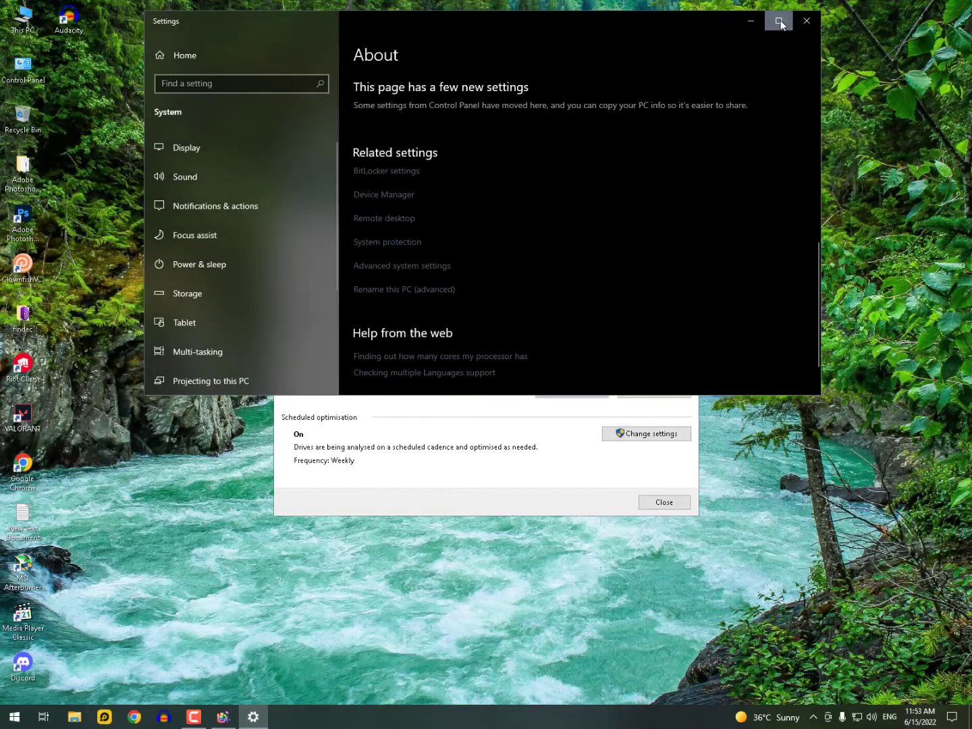
left_click(810, 26)
Step: Move the Optimise Drives window into clear view and start optimising the solid state drive (C:)
left_click_drag(488, 215, 444, 102)
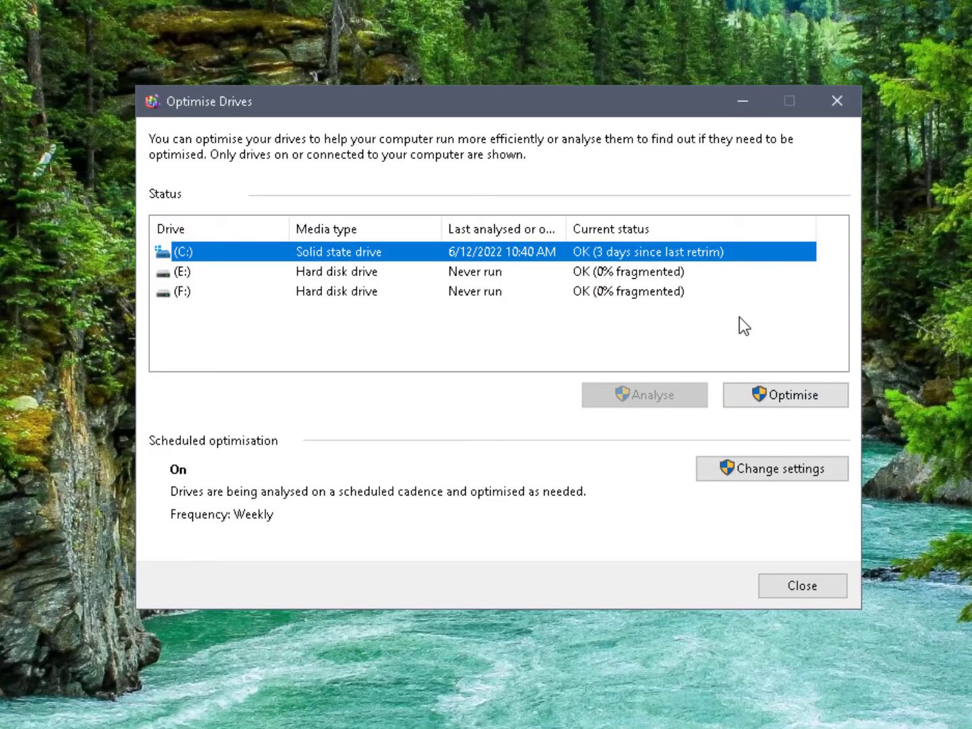
left_click(548, 273)
left_click(542, 254)
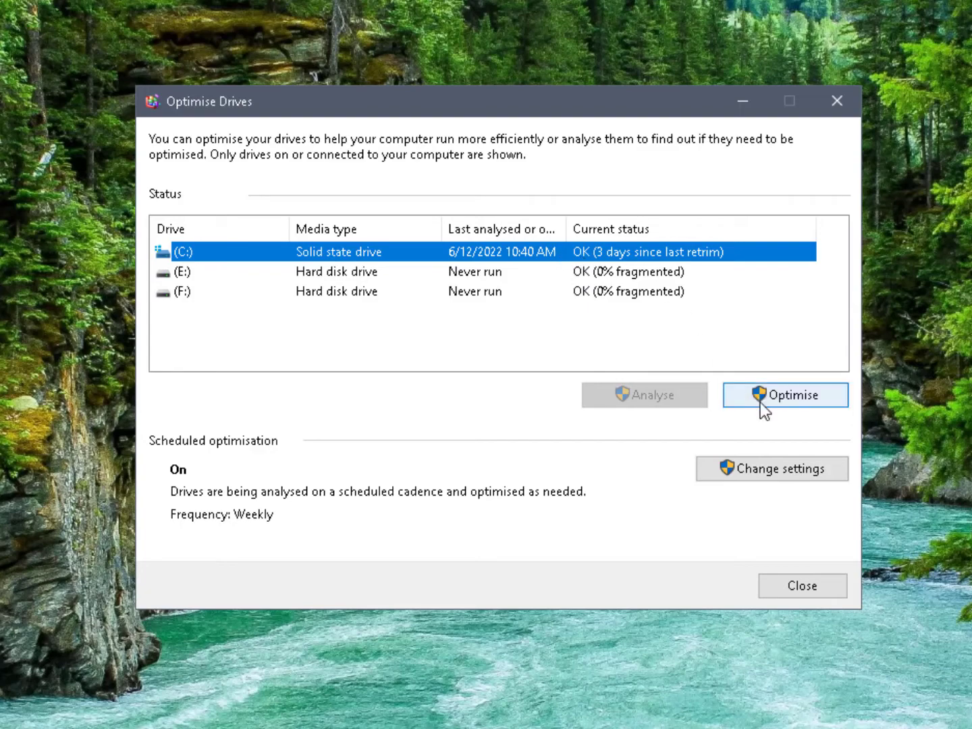
left_click(789, 399)
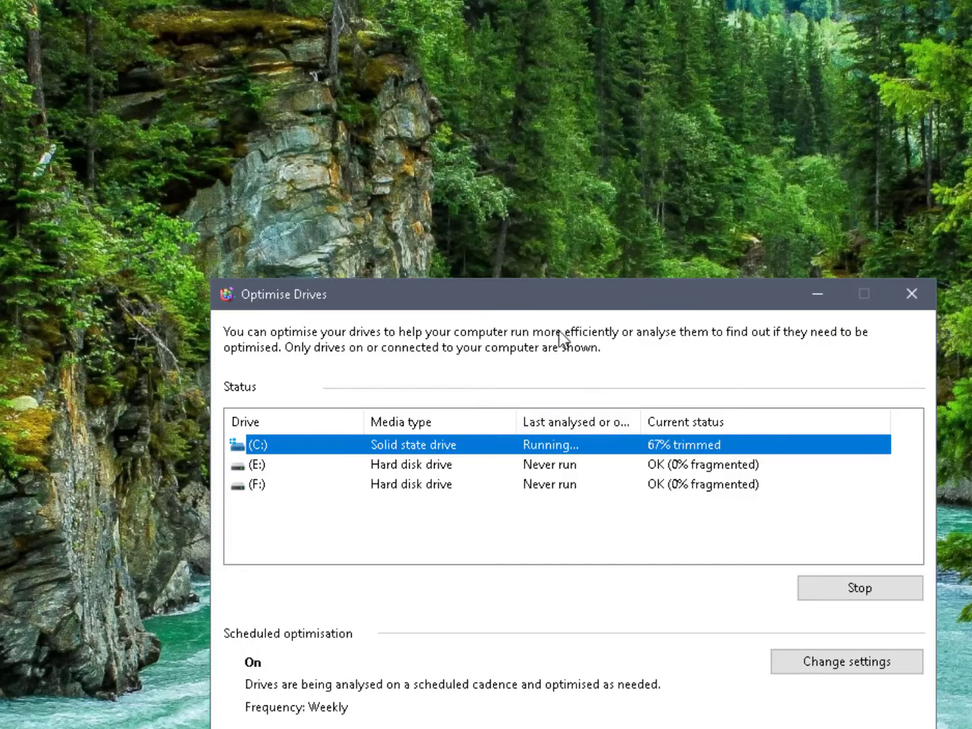